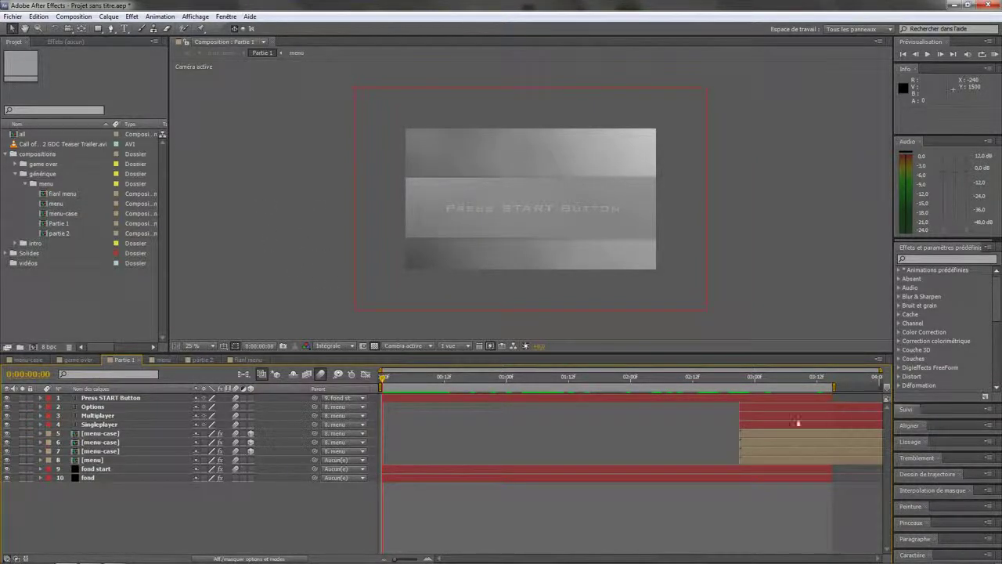
Close the unneeded side panels, including mask interpolation, Paint, Brushes, Audio and Info, keeping Preview, Effects & Presets, Paragraph and Character.
{"action": "left_click_drag", "start_coordinate": [941, 395], "coordinate": [961, 474]}
{"action": "left_click", "coordinate": [969, 469]}
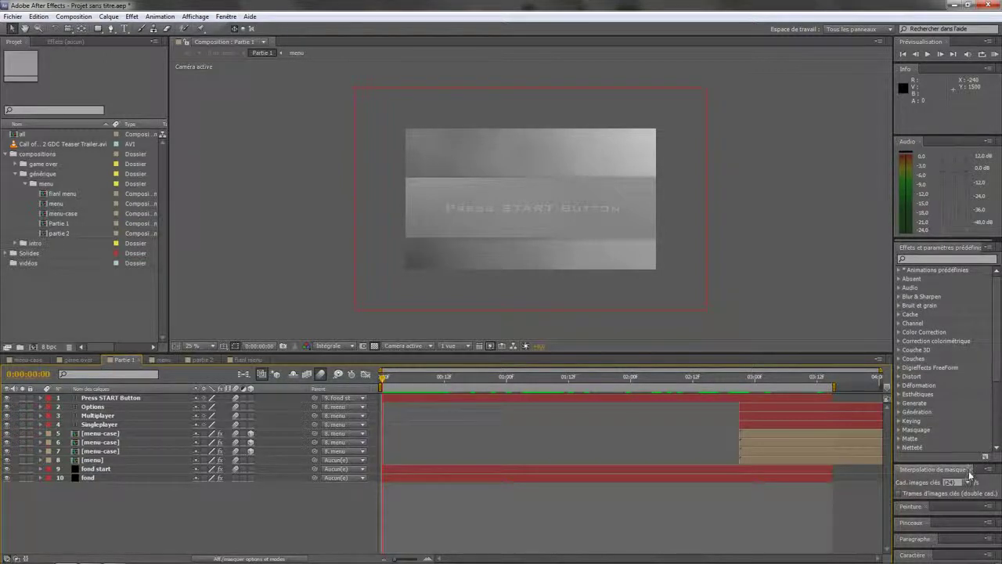
{"action": "left_click", "coordinate": [968, 470]}
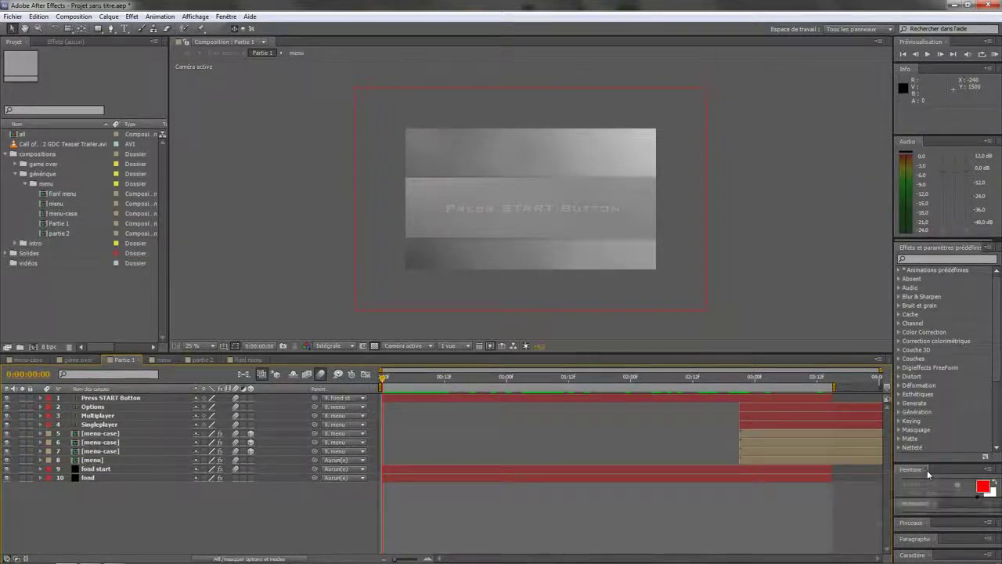
{"action": "left_click", "coordinate": [931, 470]}
{"action": "left_click", "coordinate": [930, 471]}
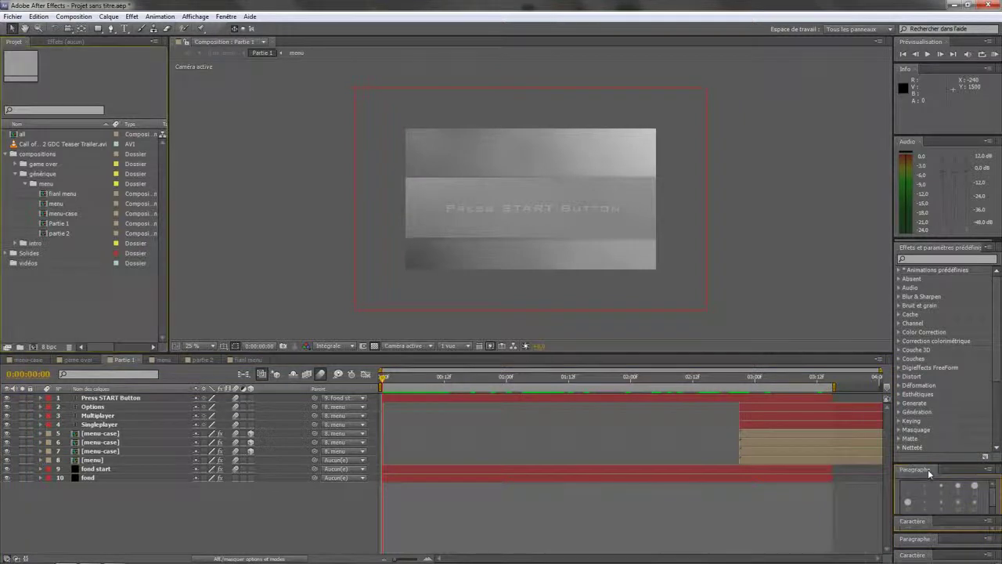
{"action": "left_click", "coordinate": [922, 476]}
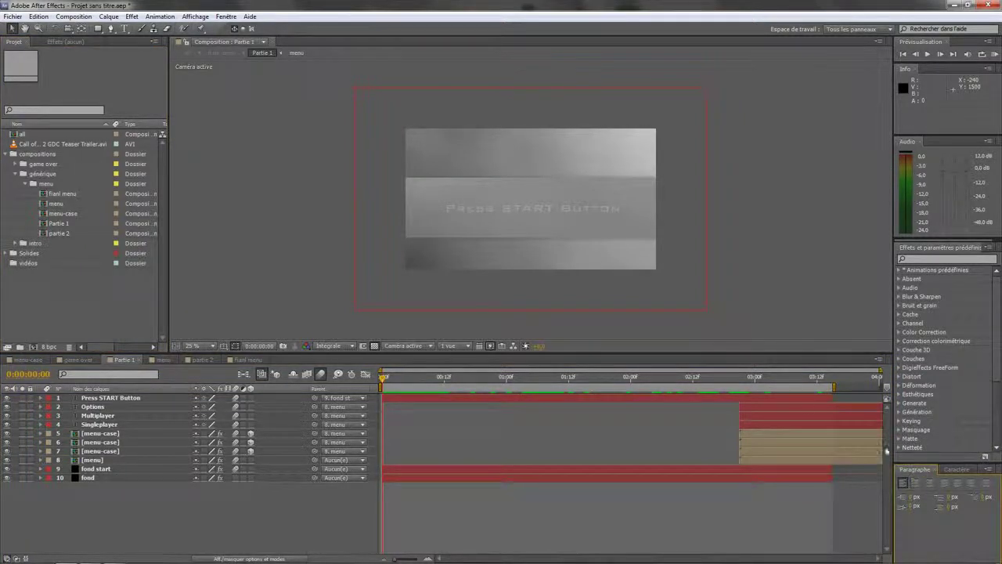
{"action": "left_click", "coordinate": [920, 141]}
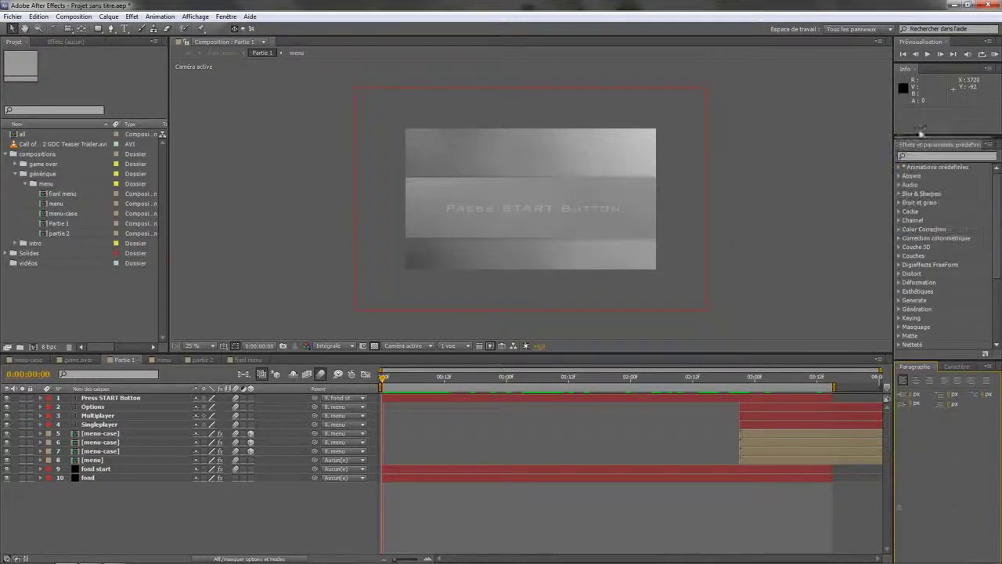
{"action": "left_click", "coordinate": [915, 70]}
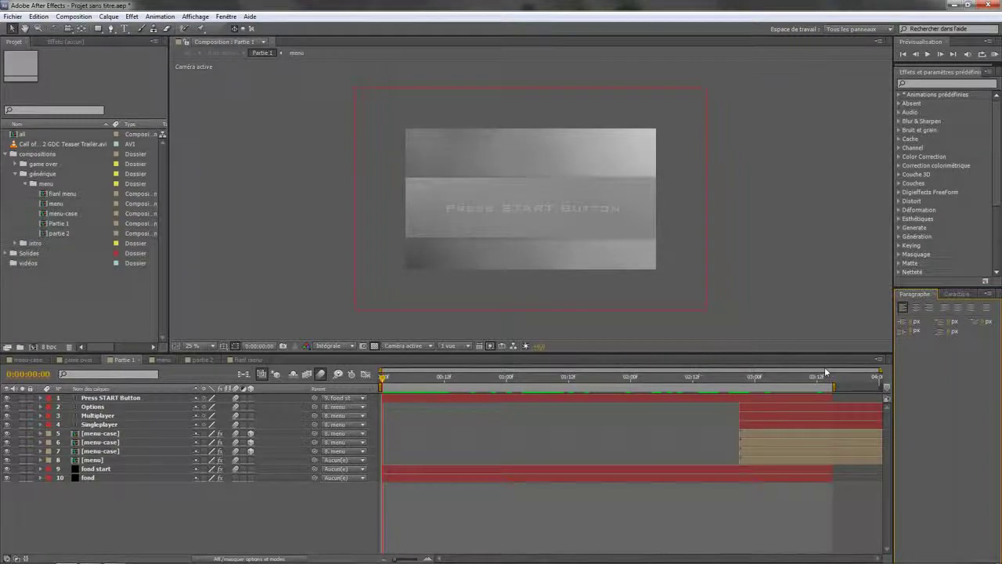
Preview the start of the Partie 1 composition, return to its beginning and park the time marker at 0:00:00:04.
{"action": "left_click", "coordinate": [297, 171]}
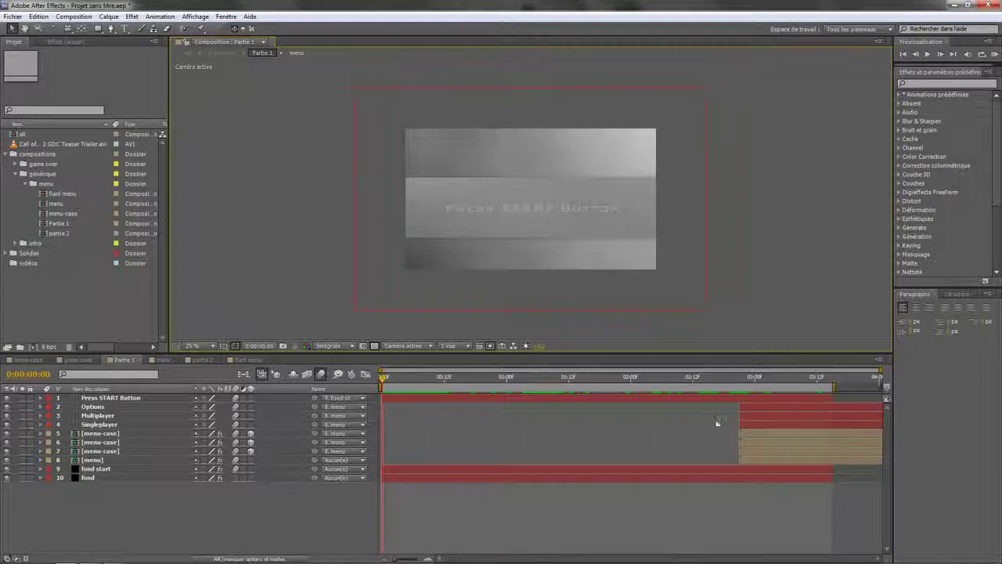
{"action": "key", "text": "space"}
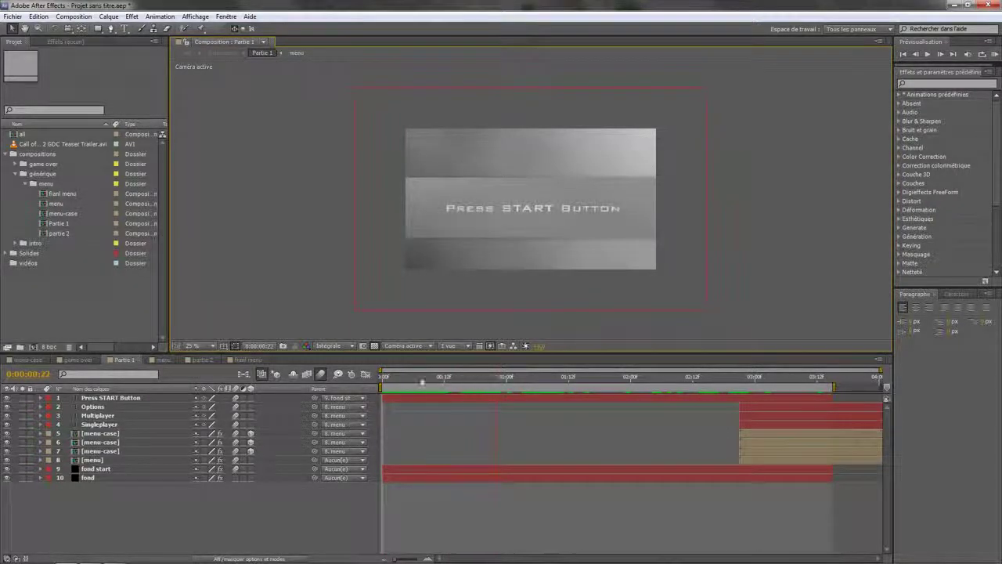
{"action": "left_click_drag", "start_coordinate": [422, 382], "coordinate": [367, 383]}
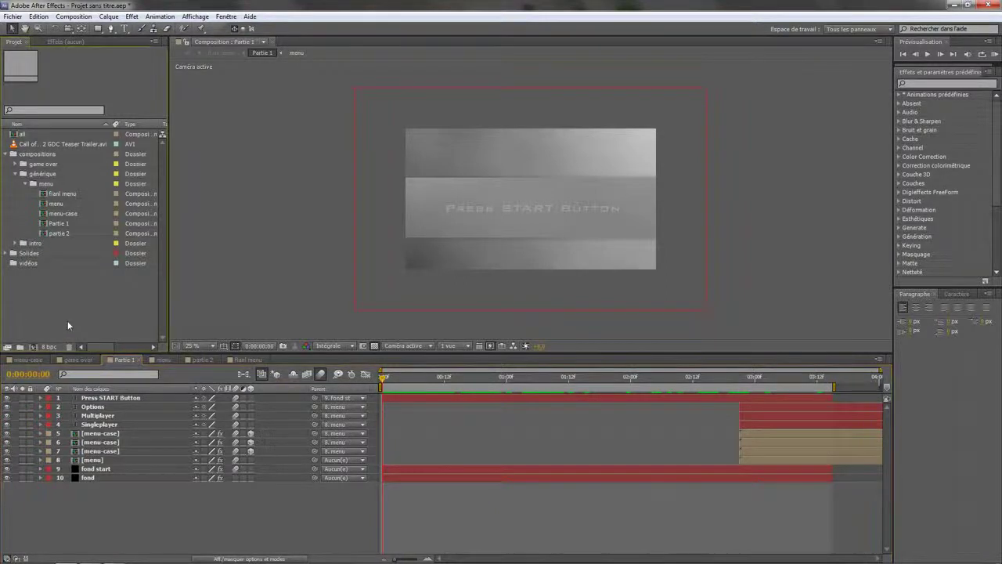
{"action": "left_click", "coordinate": [403, 380]}
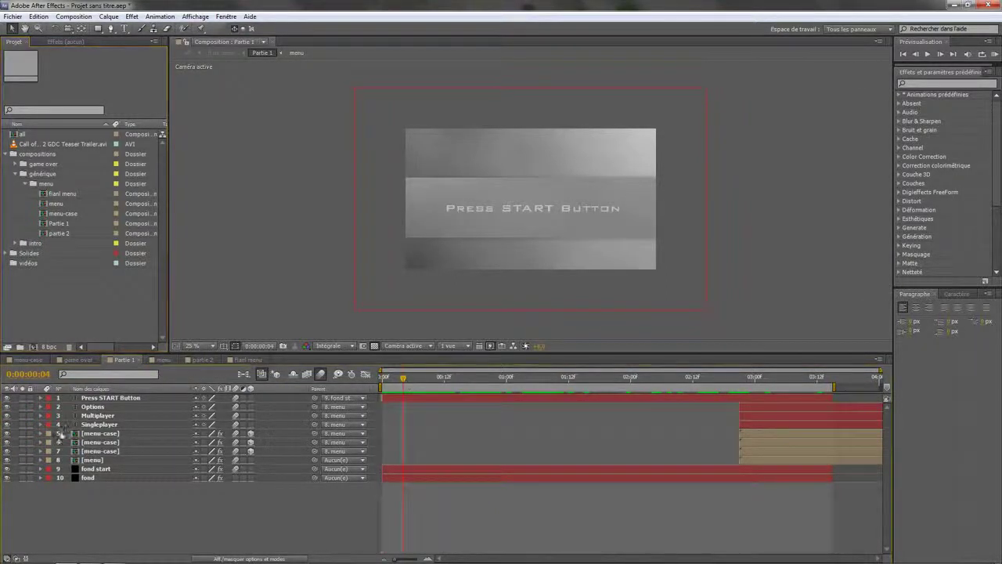
Examine the Partie 1 layers one by one, from Multiplayer and the menu-case layers down to fond start and fond.
{"action": "left_click", "coordinate": [96, 416]}
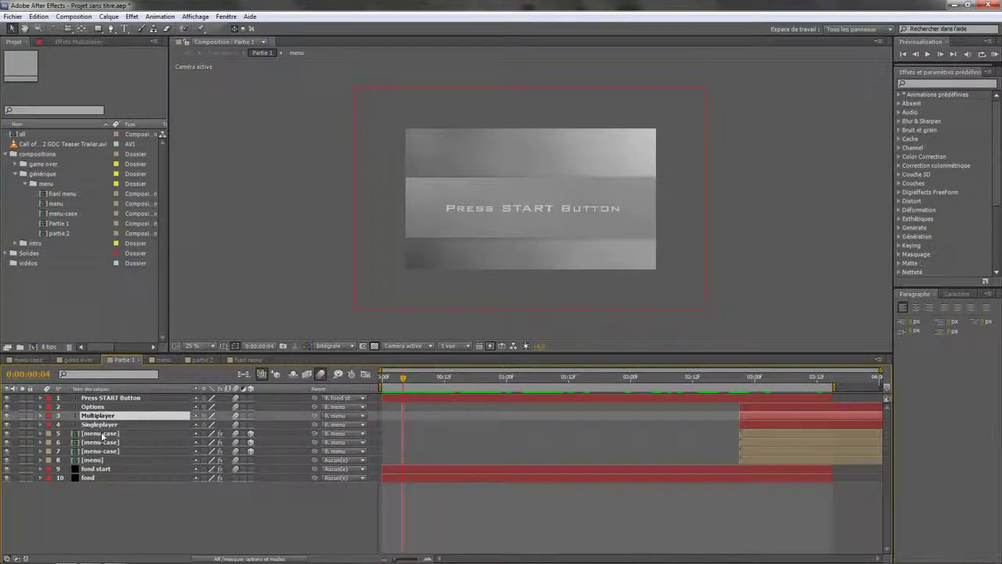
{"action": "left_click", "coordinate": [100, 434]}
{"action": "left_click", "coordinate": [100, 451]}
{"action": "left_click", "coordinate": [99, 469]}
{"action": "left_click", "coordinate": [99, 478]}
{"action": "left_click", "coordinate": [97, 469]}
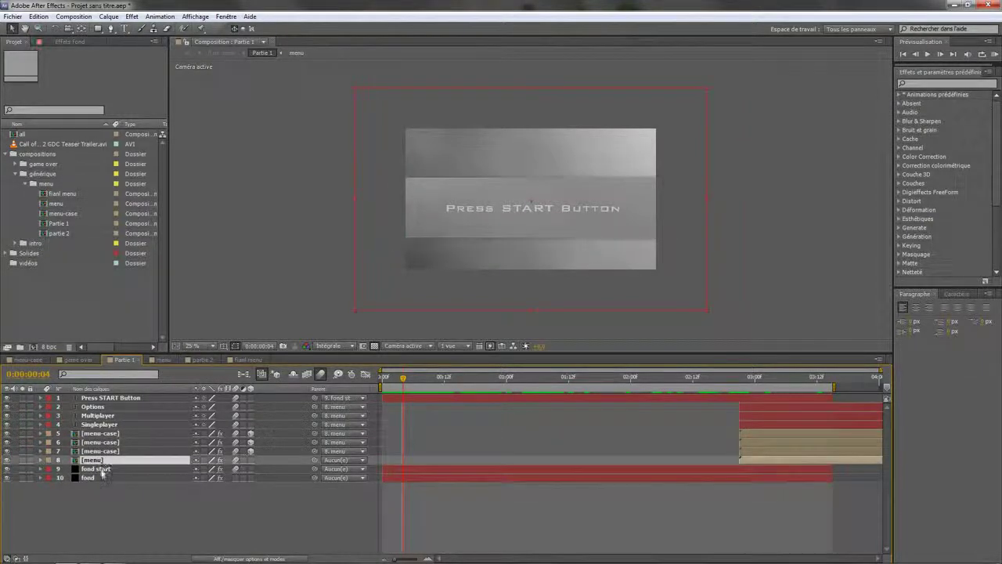
{"action": "left_click", "coordinate": [94, 479]}
{"action": "left_click", "coordinate": [97, 469]}
{"action": "left_click", "coordinate": [96, 478]}
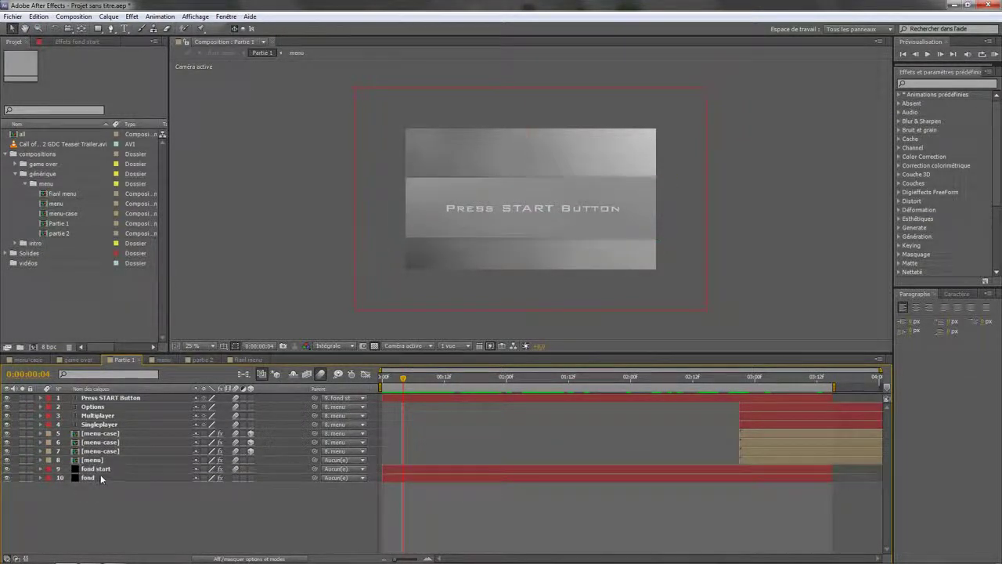
{"action": "left_click", "coordinate": [97, 469]}
{"action": "left_click", "coordinate": [141, 513]}
{"action": "left_click", "coordinate": [94, 478]}
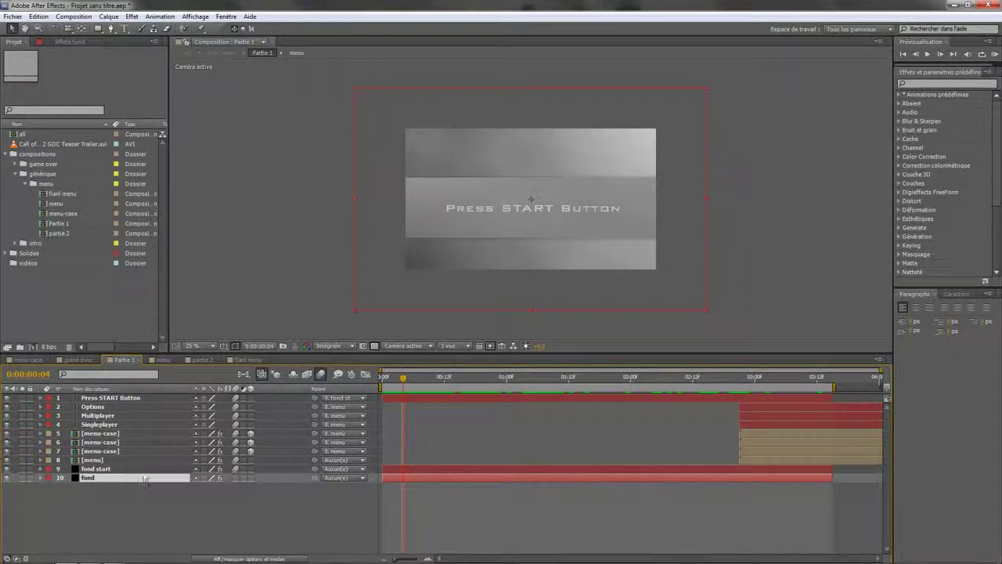
{"action": "left_click", "coordinate": [153, 515]}
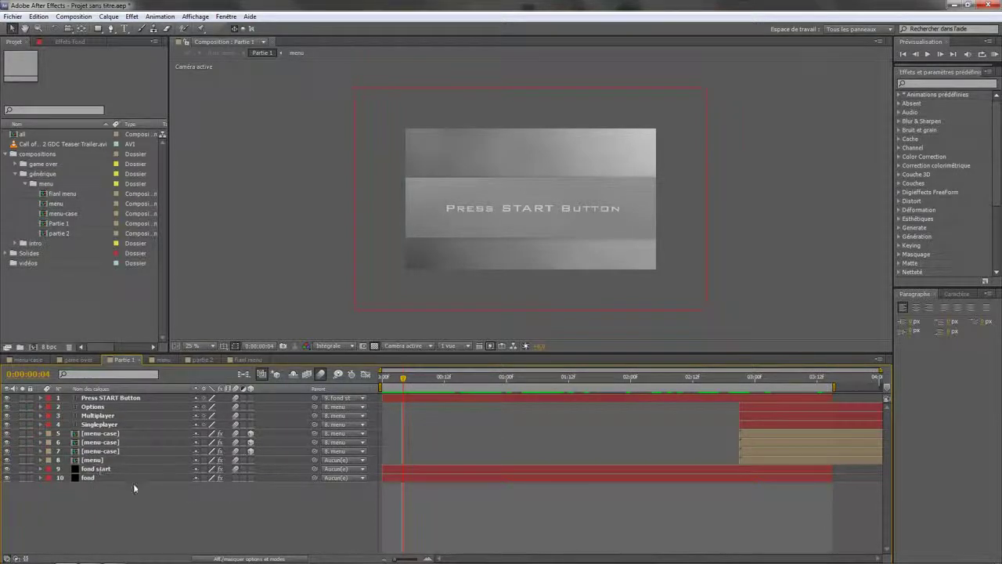
Look into the nested menu composition, returning to Partie 1 with its time marker at 0:00:02:13.
{"action": "left_click", "coordinate": [165, 361]}
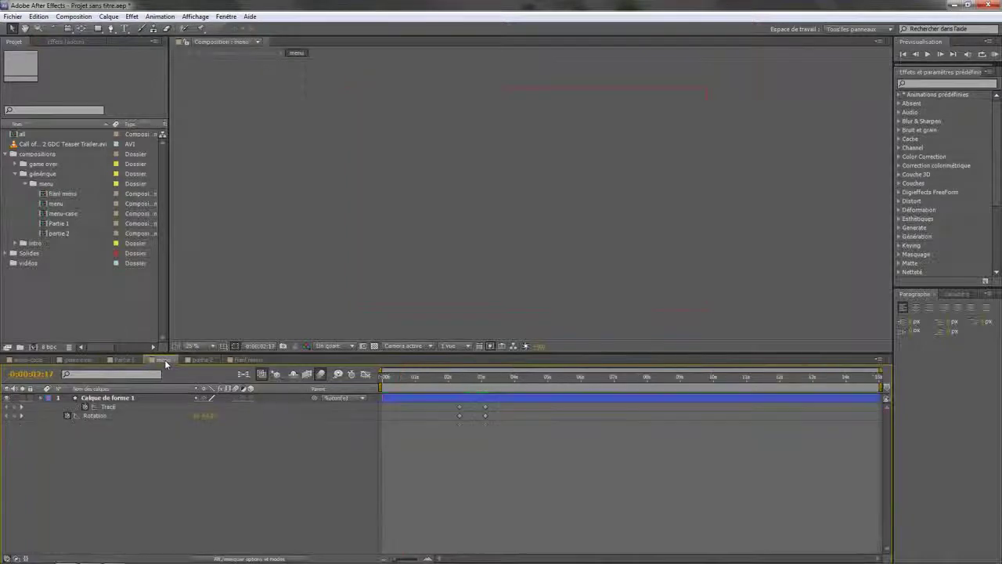
{"action": "left_click", "coordinate": [121, 360]}
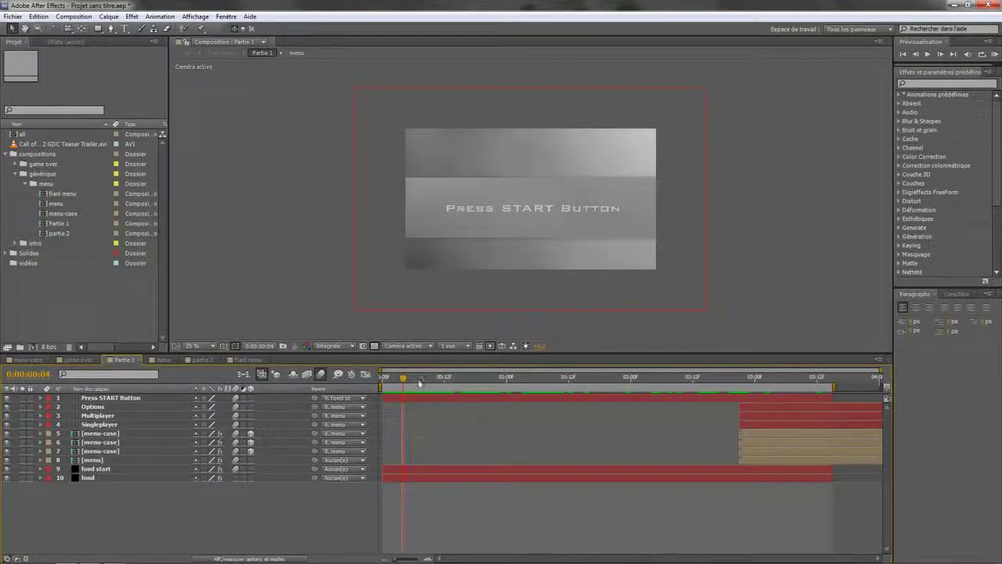
{"action": "left_click_drag", "start_coordinate": [420, 382], "coordinate": [697, 378]}
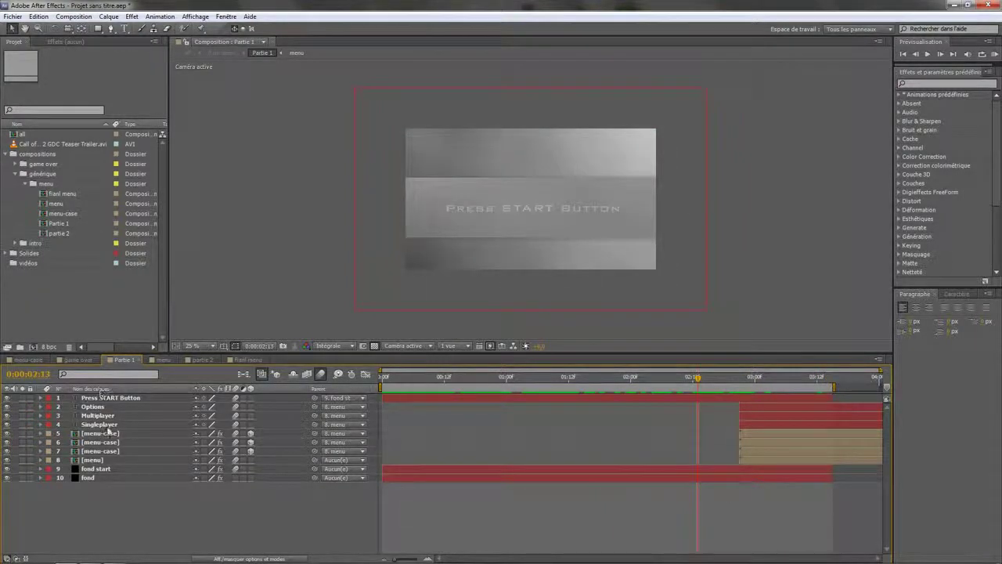
{"action": "double_click", "coordinate": [102, 459]}
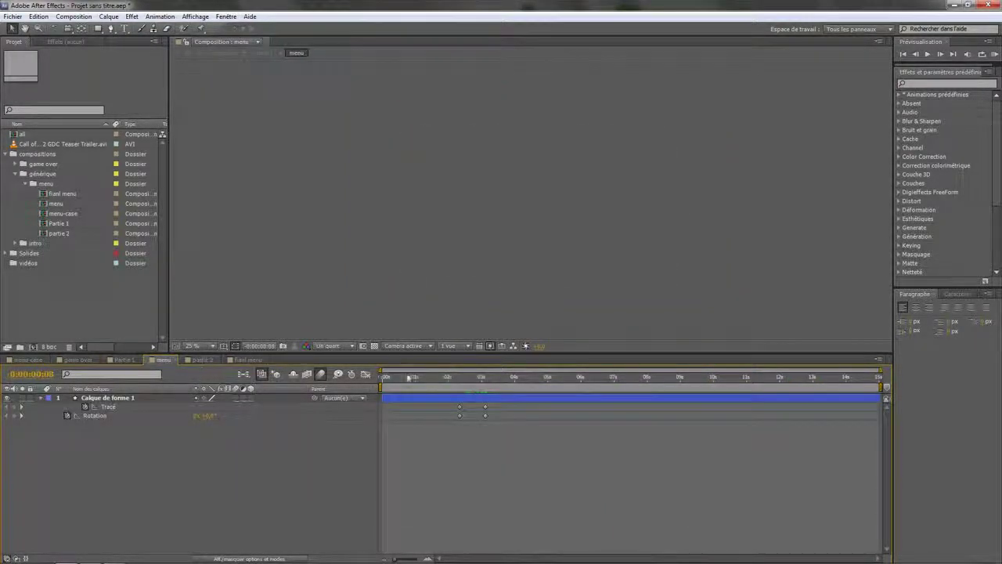
{"action": "left_click", "coordinate": [123, 360]}
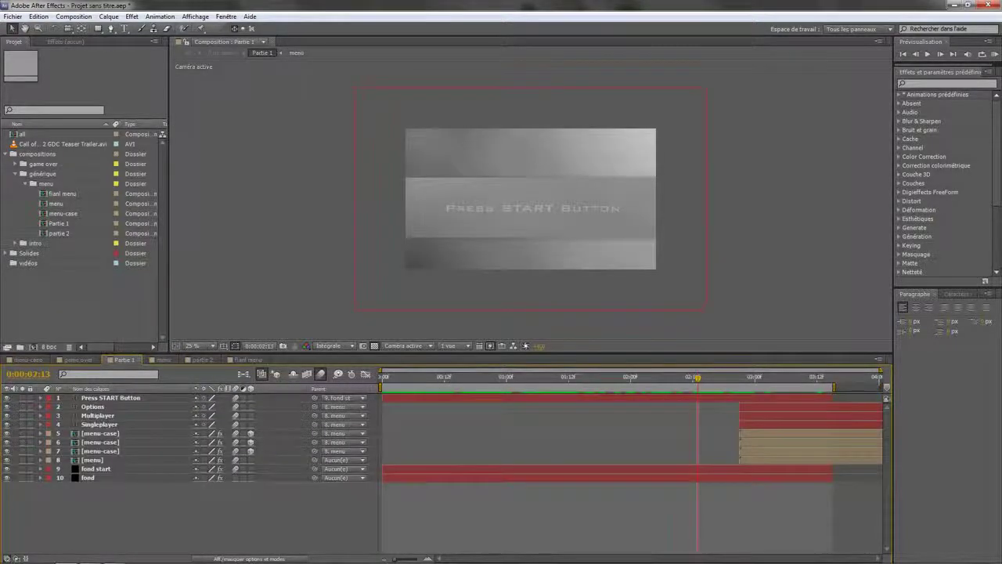
Play Partie 1 up to 0:00:03:12 and check which menu-case layer sits behind each menu entry.
{"action": "key", "text": "space"}
{"action": "key", "text": "space"}
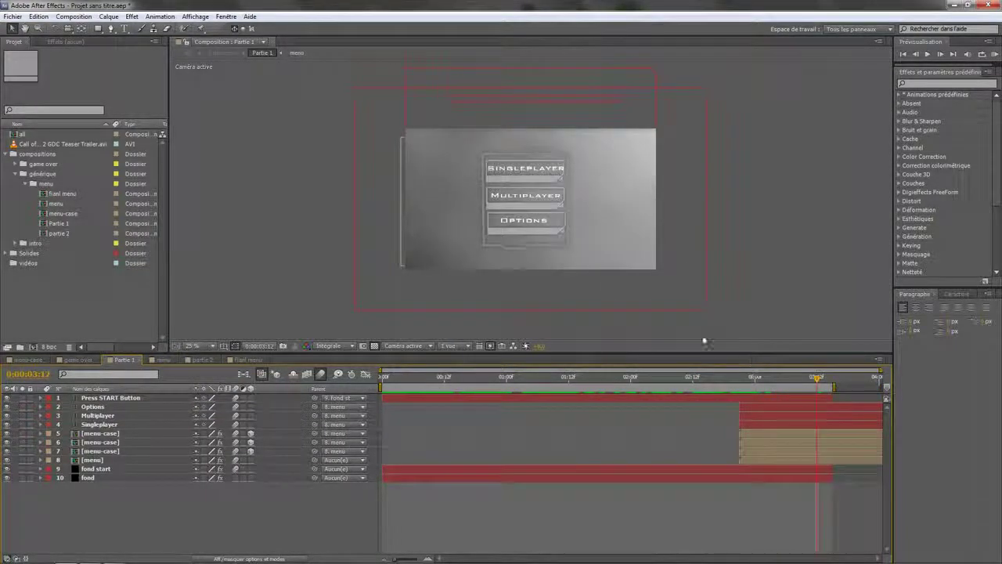
{"action": "left_click", "coordinate": [531, 205]}
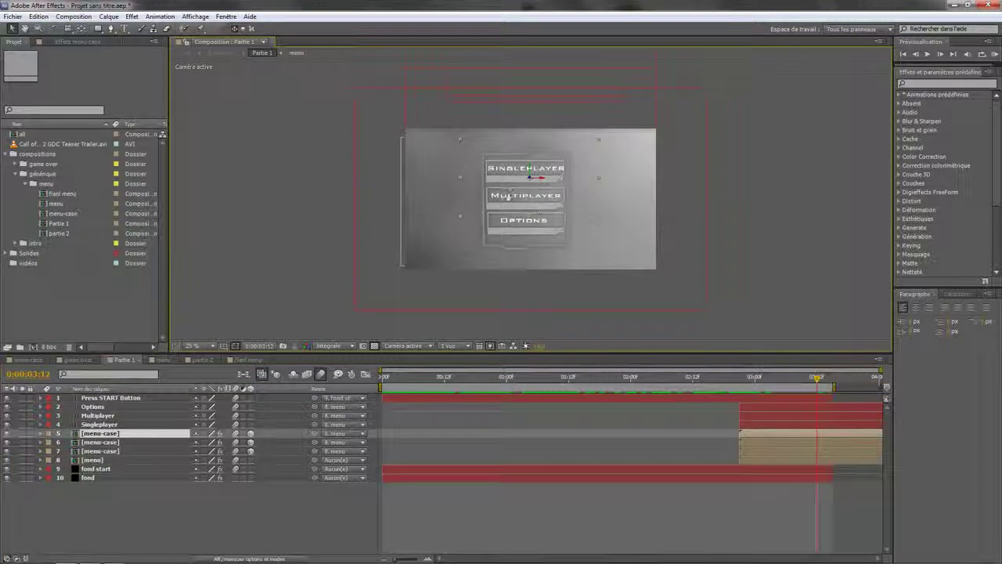
{"action": "left_click", "coordinate": [509, 209]}
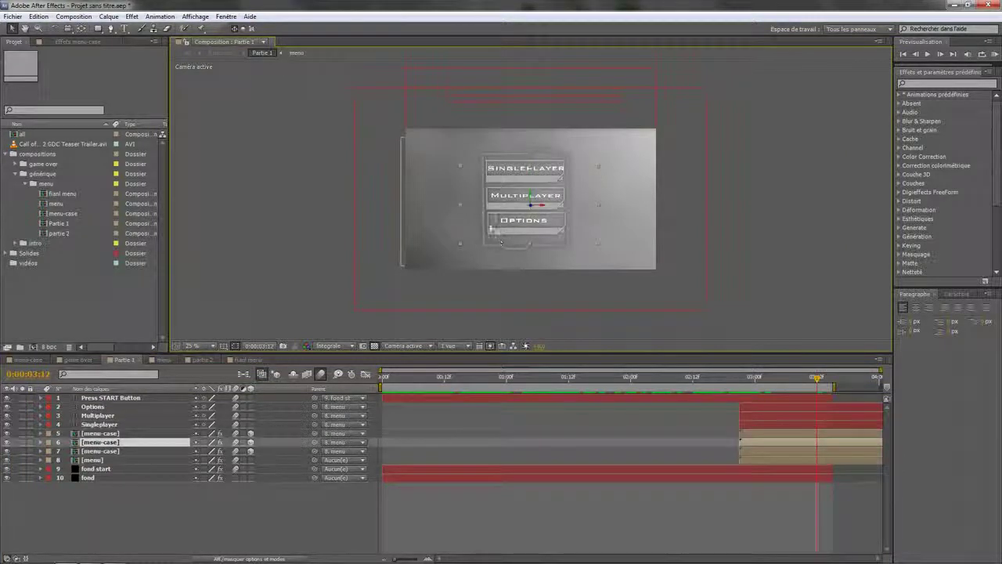
{"action": "left_click", "coordinate": [121, 452]}
{"action": "left_click", "coordinate": [117, 434]}
{"action": "left_click", "coordinate": [117, 442]}
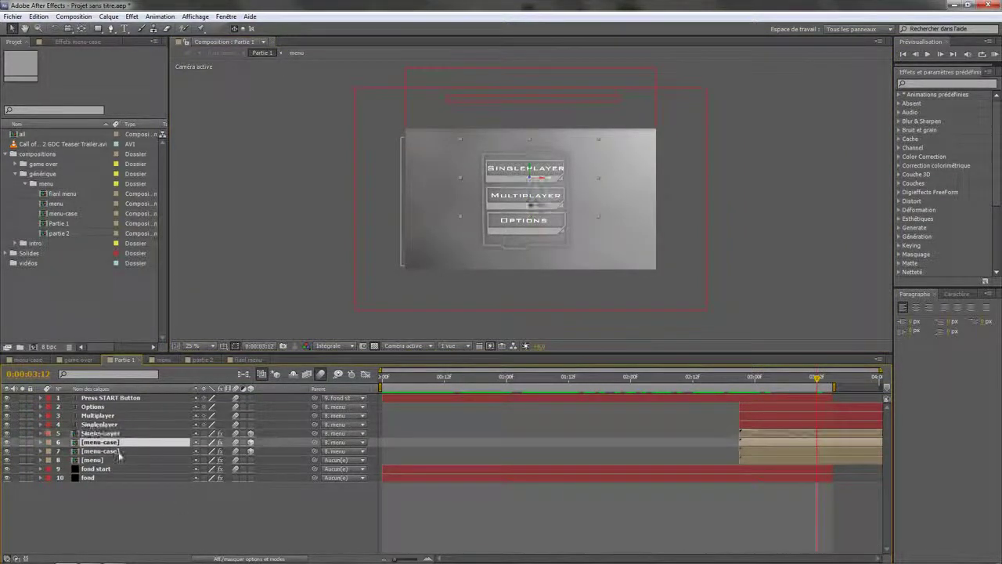
{"action": "left_click", "coordinate": [117, 452]}
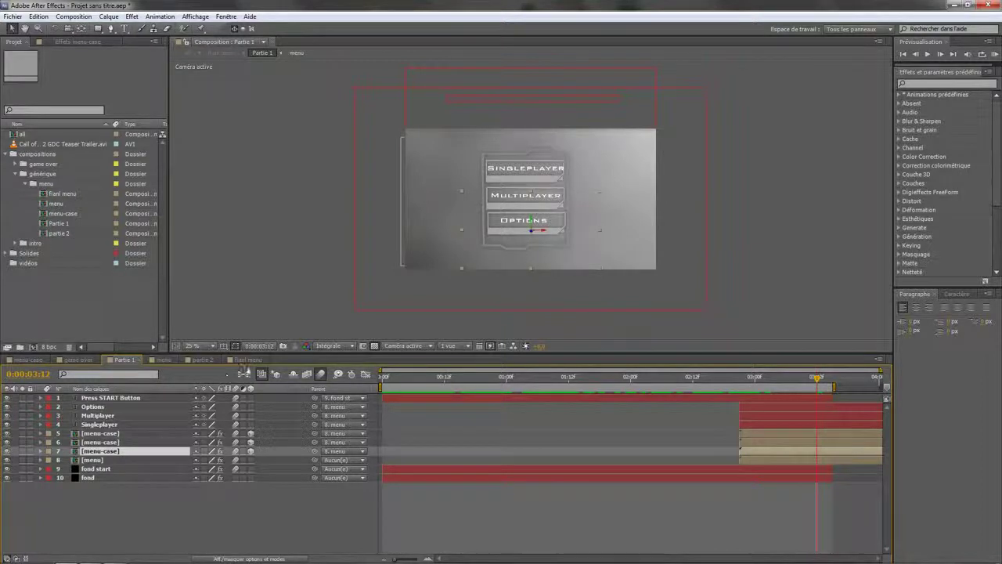
Open the menu-case composition and examine the three shape layers that form the button frame.
{"action": "double_click", "coordinate": [100, 452]}
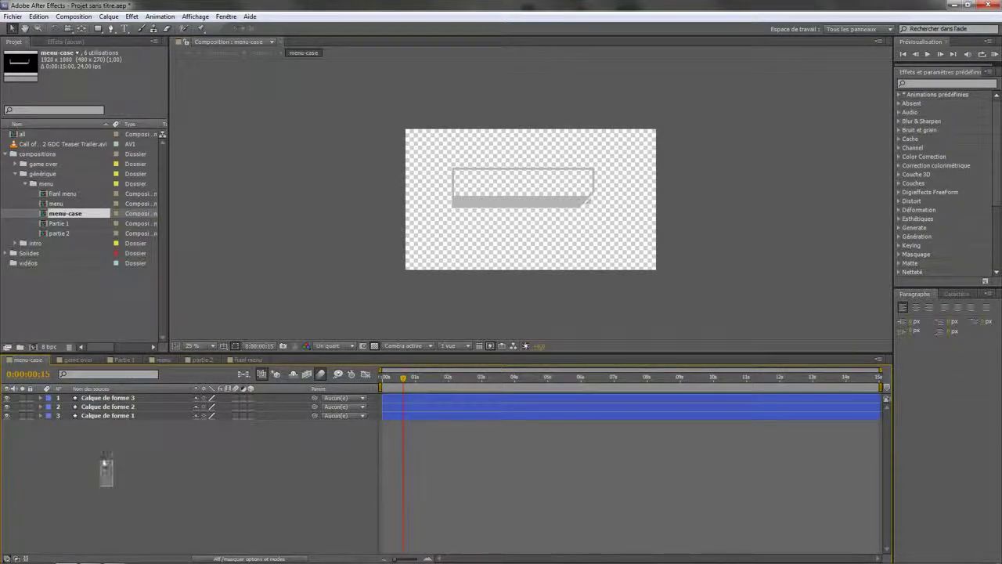
{"action": "left_click", "coordinate": [551, 206]}
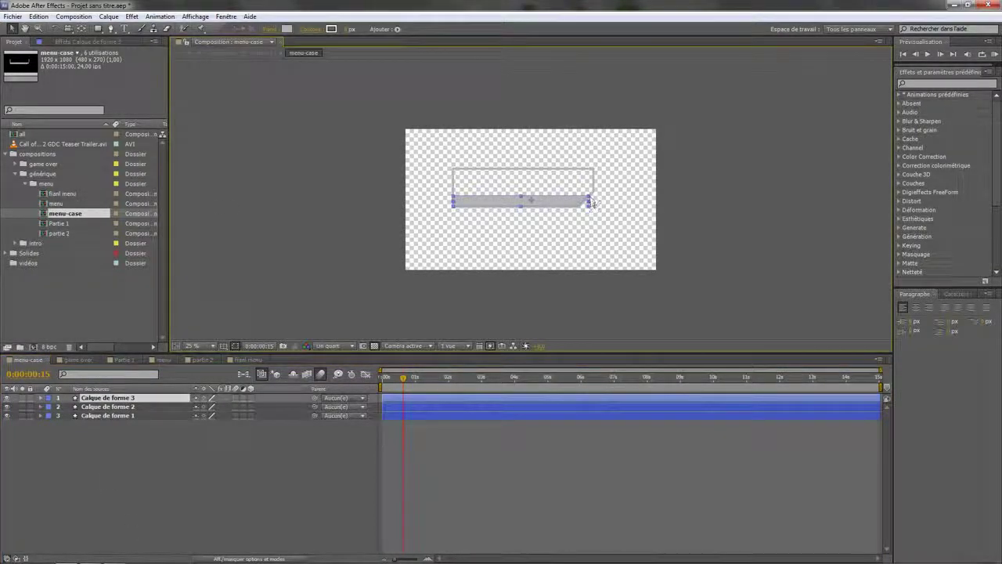
{"action": "left_click", "coordinate": [692, 191]}
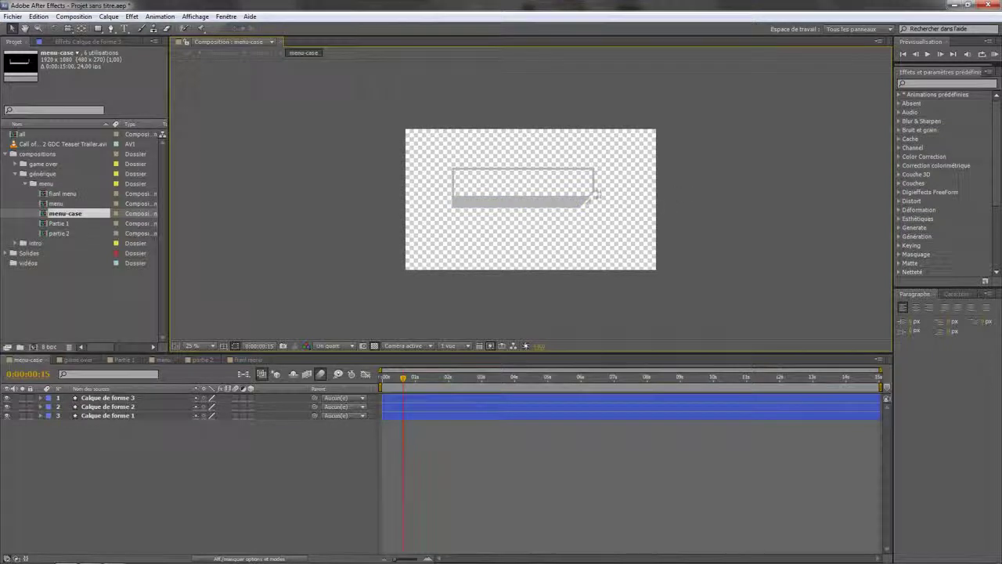
{"action": "left_click", "coordinate": [593, 193]}
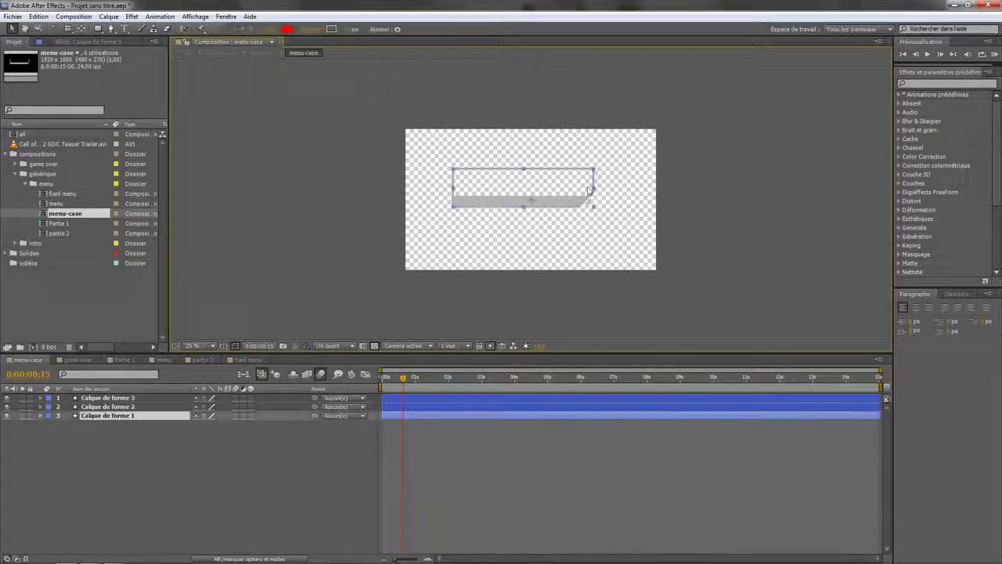
{"action": "left_click", "coordinate": [671, 209]}
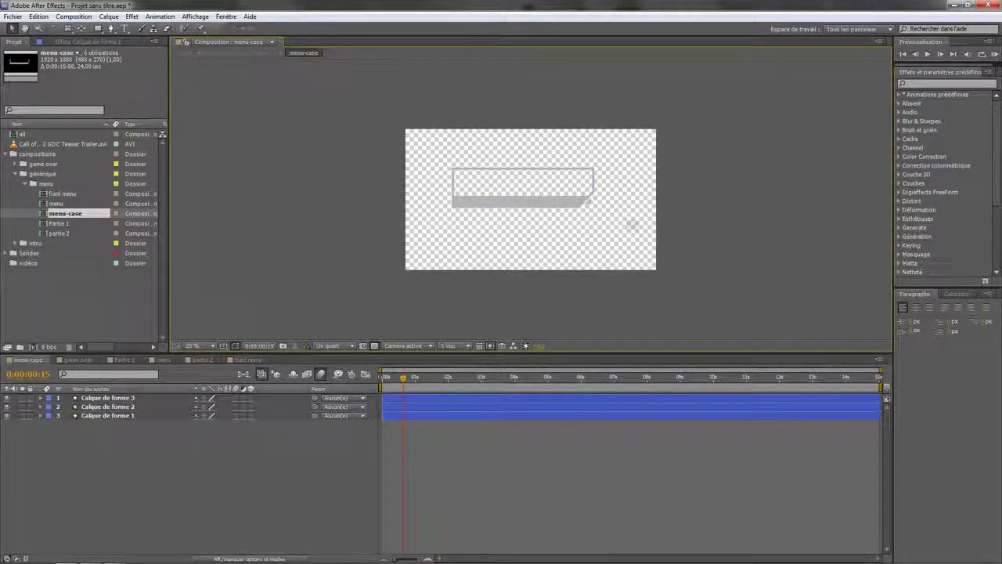
{"action": "left_click", "coordinate": [589, 201]}
{"action": "left_click", "coordinate": [658, 196]}
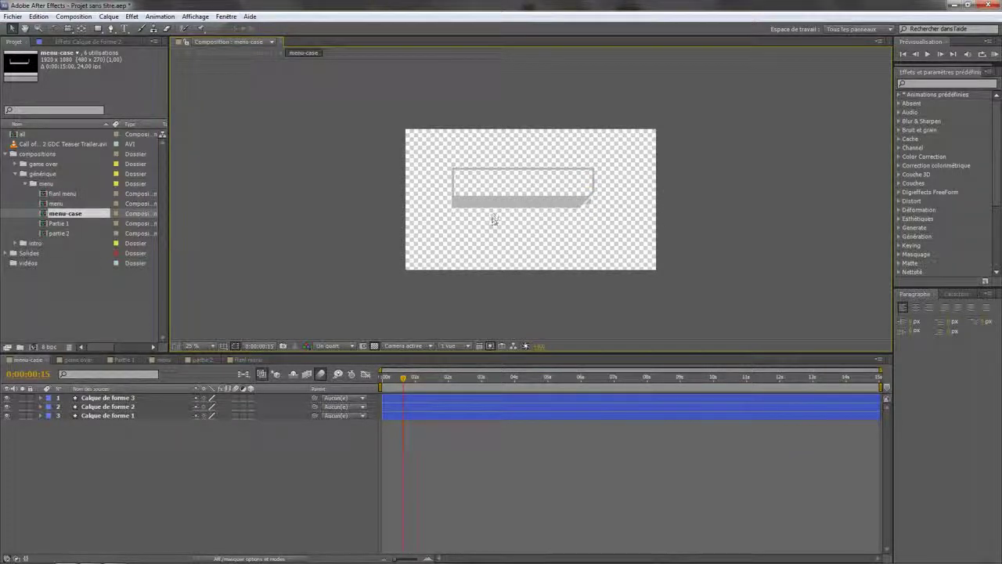
{"action": "left_click", "coordinate": [91, 451]}
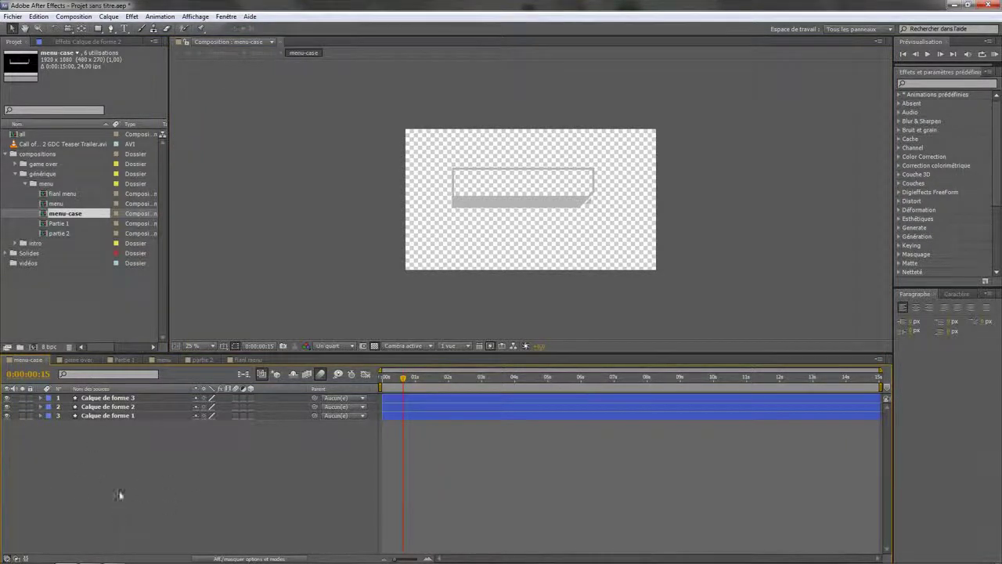
{"action": "left_click_drag", "start_coordinate": [119, 495], "coordinate": [121, 420]}
{"action": "left_click", "coordinate": [154, 468]}
Return to the Partie 1 composition and select its three menu-case layers together.
{"action": "left_click", "coordinate": [205, 360]}
{"action": "left_click", "coordinate": [174, 361]}
{"action": "left_click", "coordinate": [121, 360]}
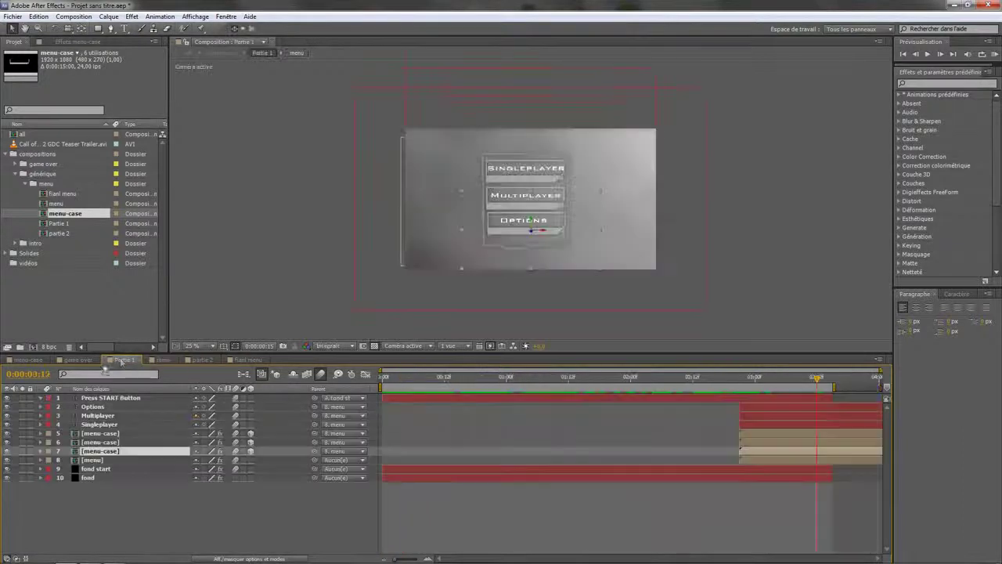
{"action": "left_click", "coordinate": [146, 533]}
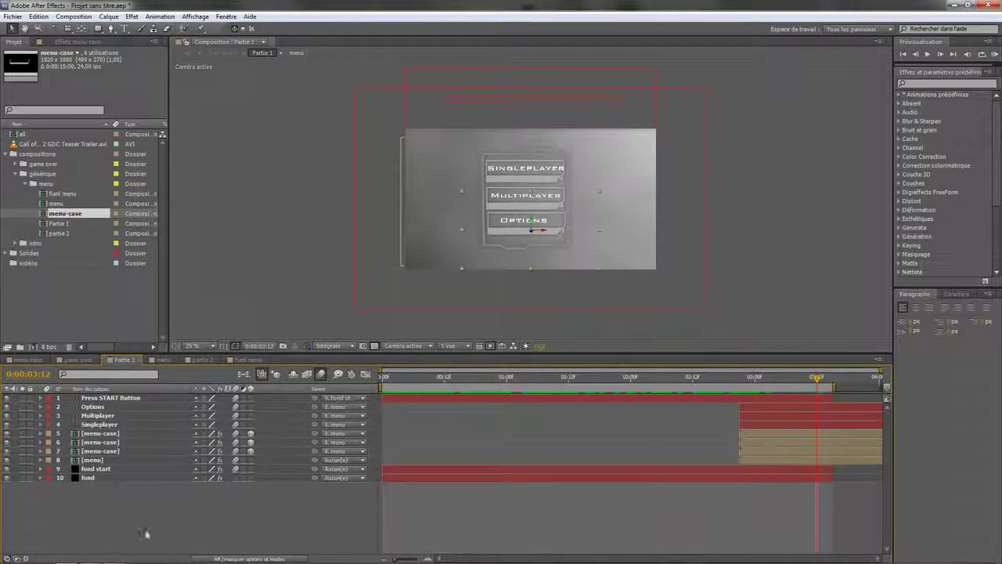
{"action": "left_click", "coordinate": [117, 452]}
{"action": "left_click", "coordinate": [118, 443]}
{"action": "left_click", "coordinate": [118, 434], "text": "ctrl"}
{"action": "left_click", "coordinate": [123, 452], "text": "ctrl"}
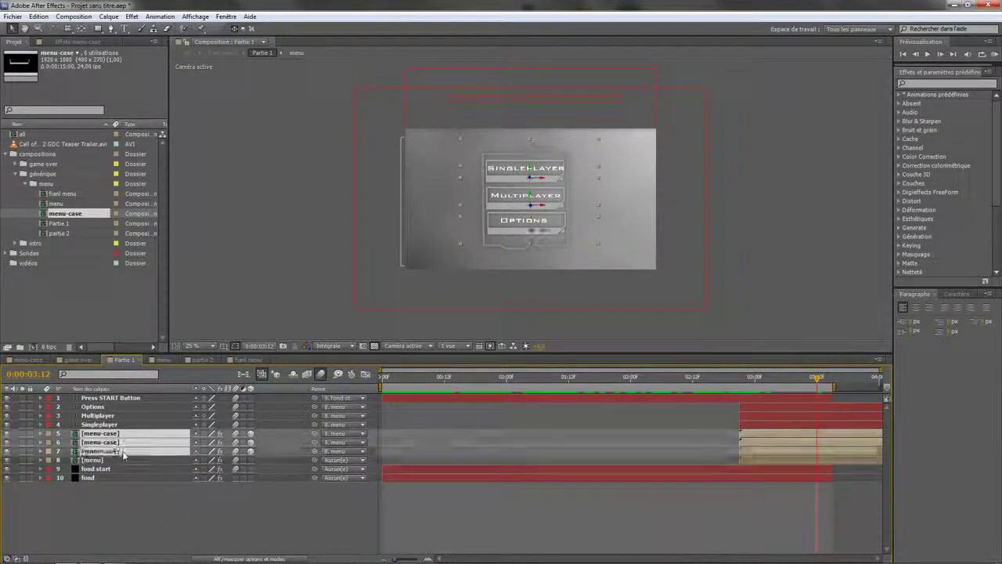
Examine the menu layer and the three menu-case layers one by one in Partie 1, then rewind to 0:00:02:07.
{"action": "left_click", "coordinate": [122, 516]}
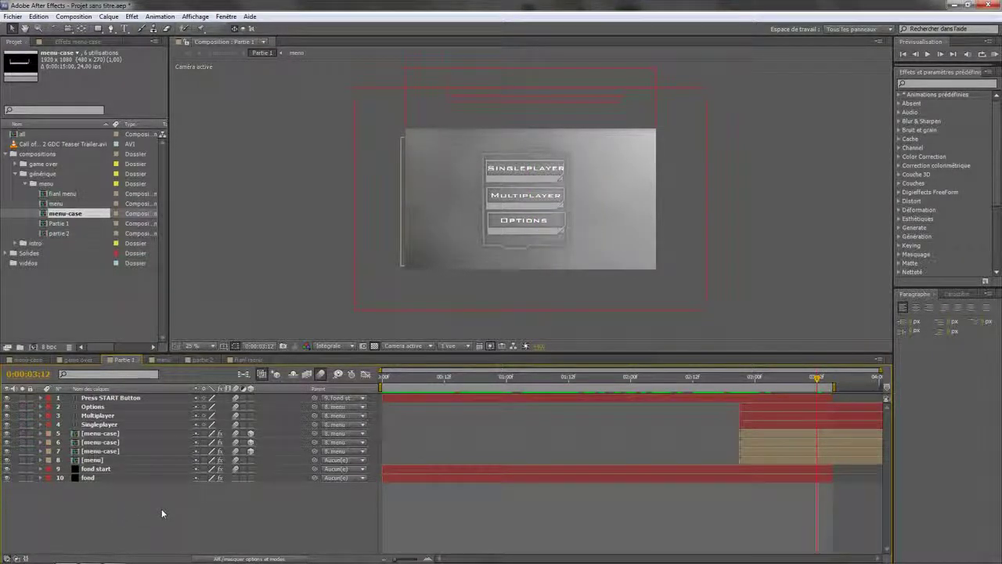
{"action": "left_click_drag", "start_coordinate": [104, 529], "coordinate": [131, 494]}
{"action": "left_click_drag", "start_coordinate": [270, 507], "coordinate": [94, 505]}
{"action": "left_click_drag", "start_coordinate": [179, 516], "coordinate": [119, 500]}
{"action": "left_click", "coordinate": [122, 459]}
{"action": "left_click", "coordinate": [119, 443]}
{"action": "left_click", "coordinate": [122, 435]}
{"action": "left_click", "coordinate": [129, 451]}
{"action": "left_click", "coordinate": [136, 443]}
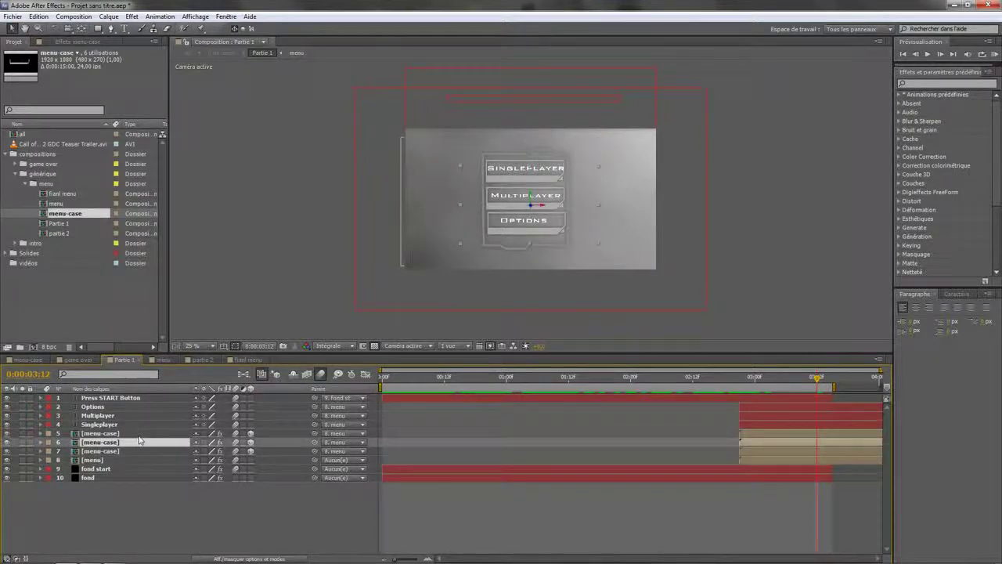
{"action": "left_click", "coordinate": [138, 434]}
{"action": "left_click", "coordinate": [134, 460]}
{"action": "left_click", "coordinate": [139, 451]}
{"action": "left_click", "coordinate": [141, 442]}
{"action": "left_click", "coordinate": [137, 434]}
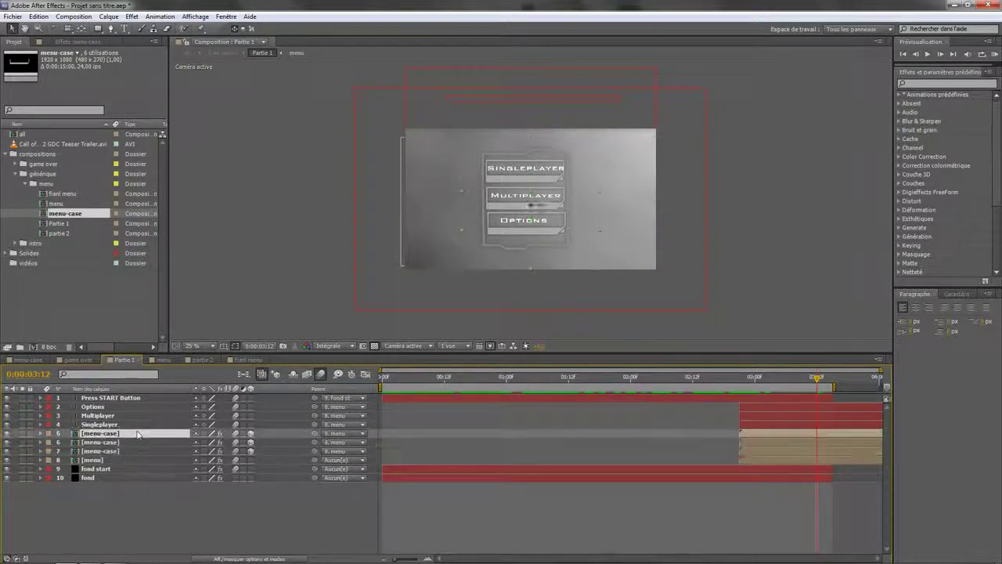
{"action": "left_click", "coordinate": [182, 520]}
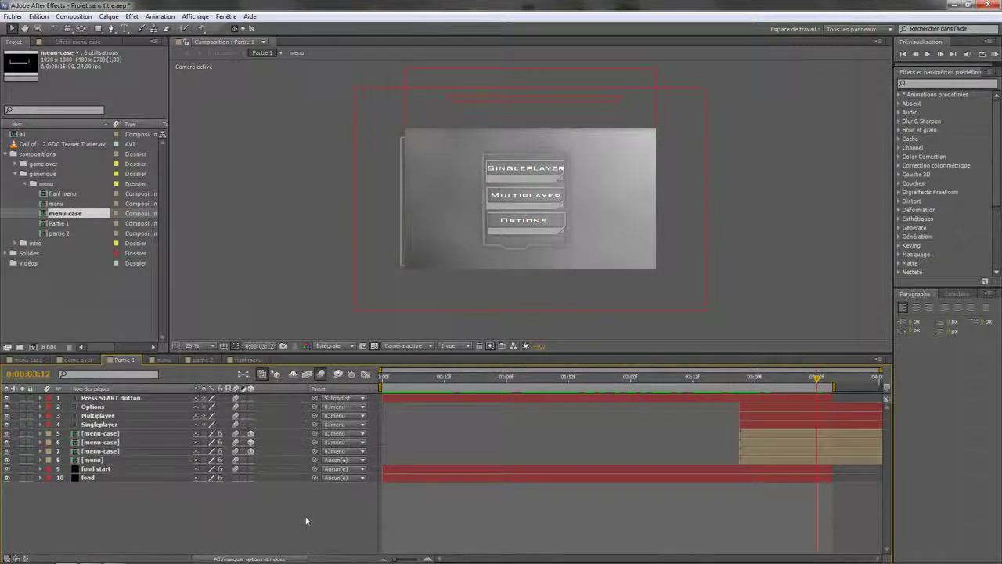
{"action": "left_click_drag", "start_coordinate": [842, 382], "coordinate": [667, 436]}
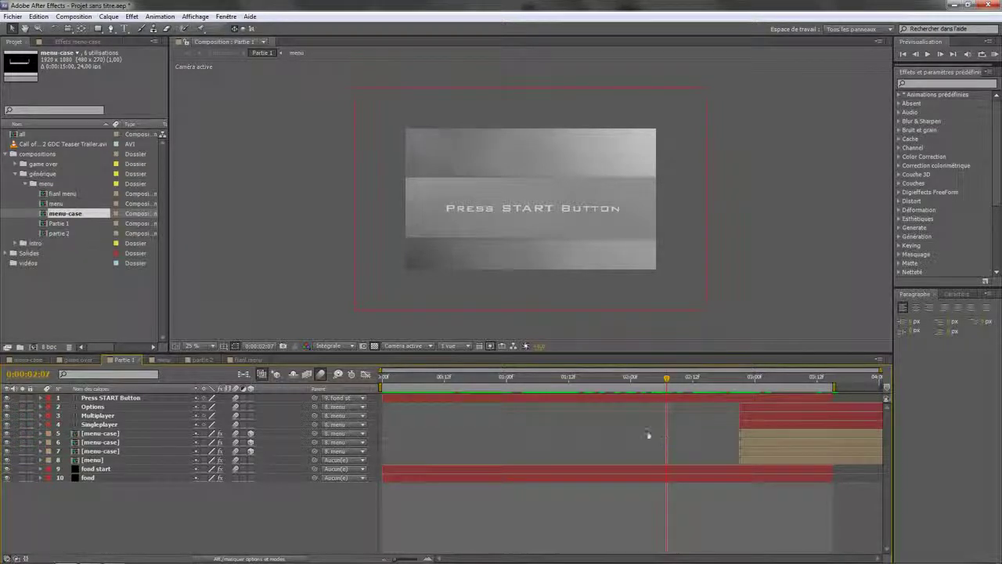
Rename the générique project folder as "intro fps".
{"action": "left_click", "coordinate": [37, 312]}
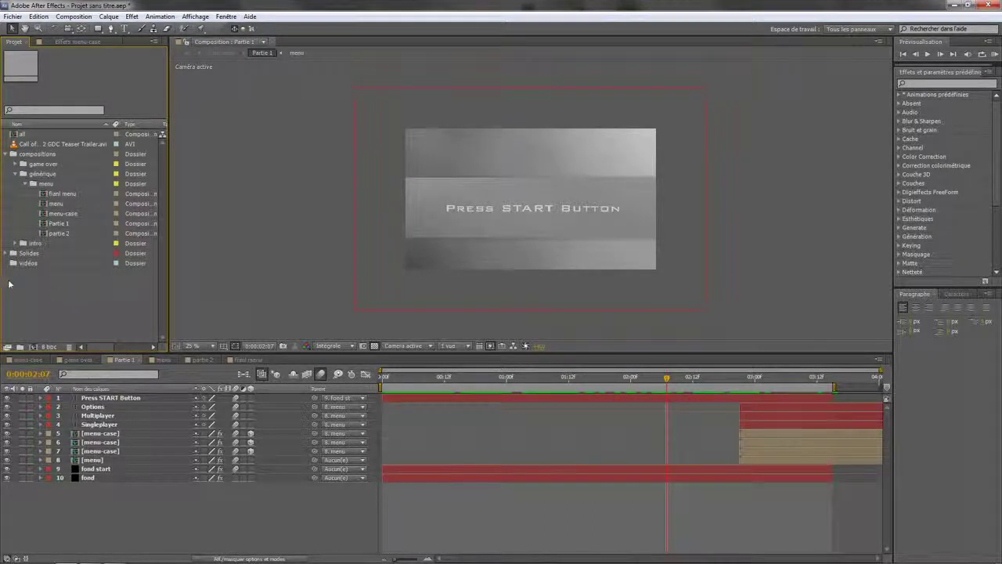
{"action": "left_click", "coordinate": [38, 246]}
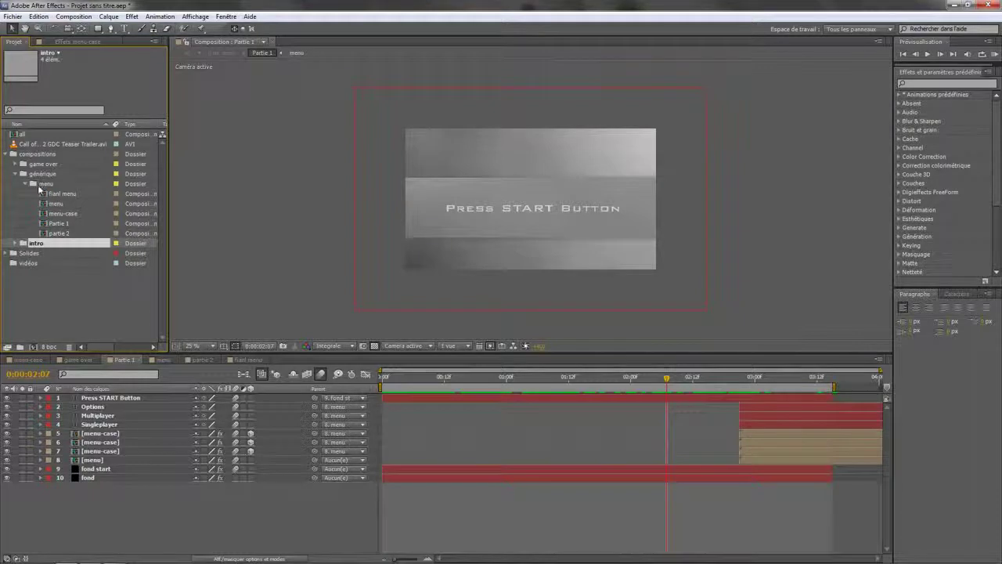
{"action": "left_click", "coordinate": [39, 190]}
{"action": "left_click", "coordinate": [43, 175]}
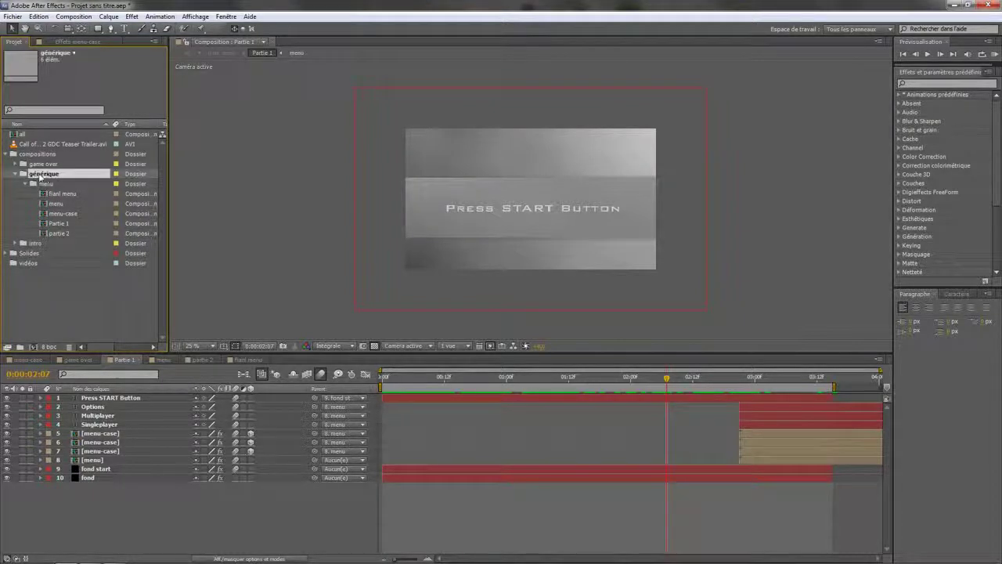
{"action": "right_click", "coordinate": [56, 175]}
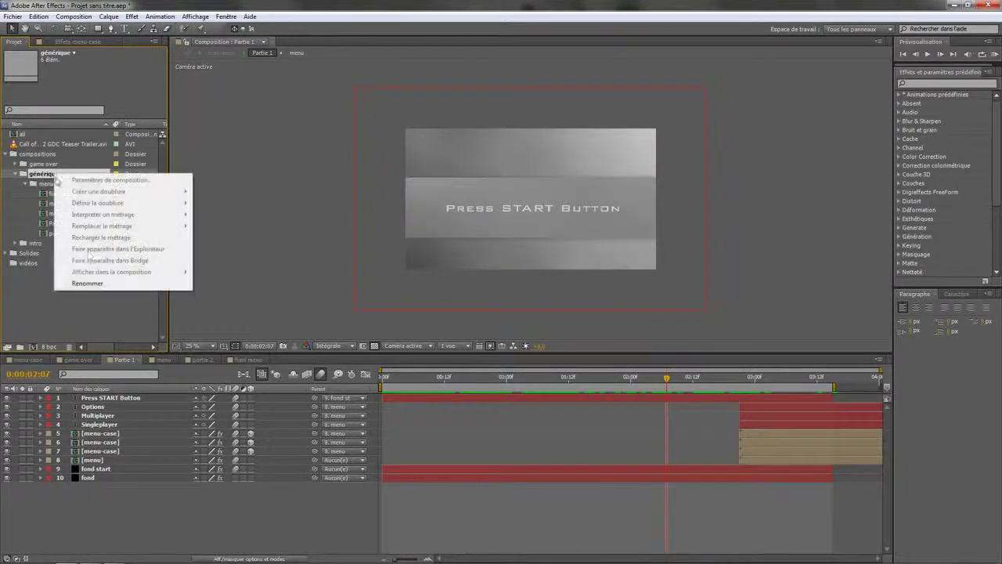
{"action": "left_click", "coordinate": [92, 279]}
{"action": "type", "text": "intro"}
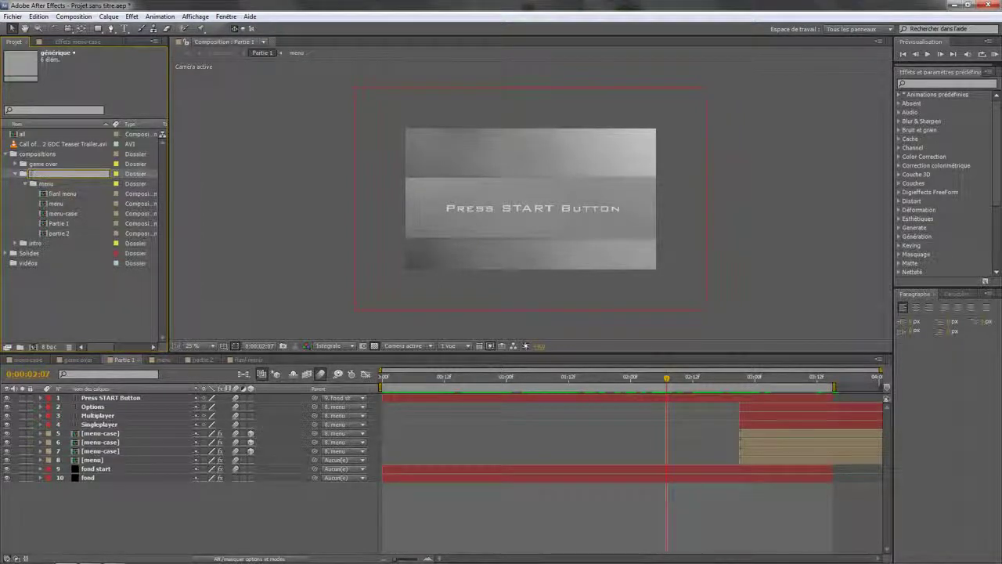
{"action": "type", "text": " fps"}
{"action": "key", "text": "Return"}
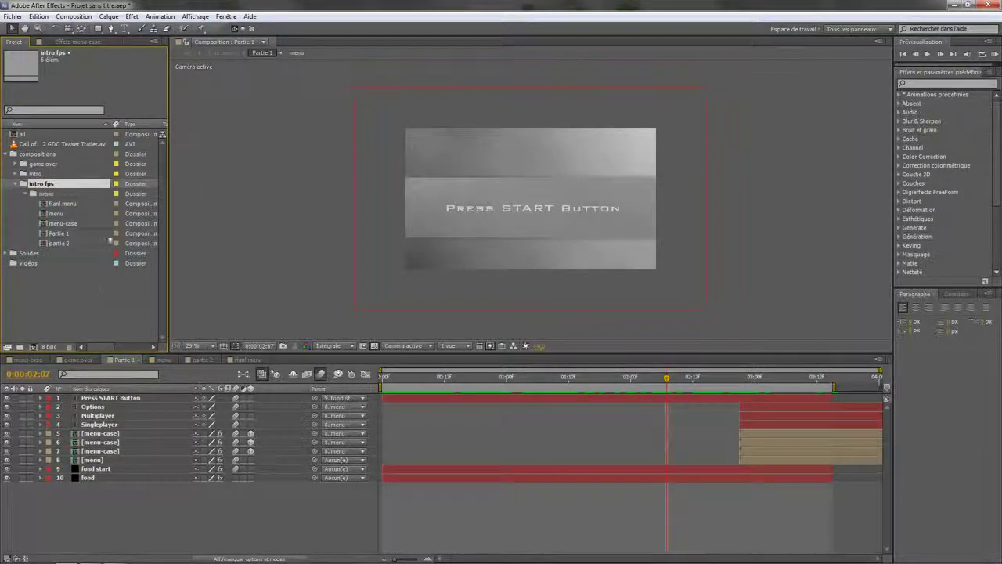
Collapse the intro fps folder and rename the intro folder as "intro mw".
{"action": "left_click", "coordinate": [15, 183]}
{"action": "right_click", "coordinate": [36, 173]}
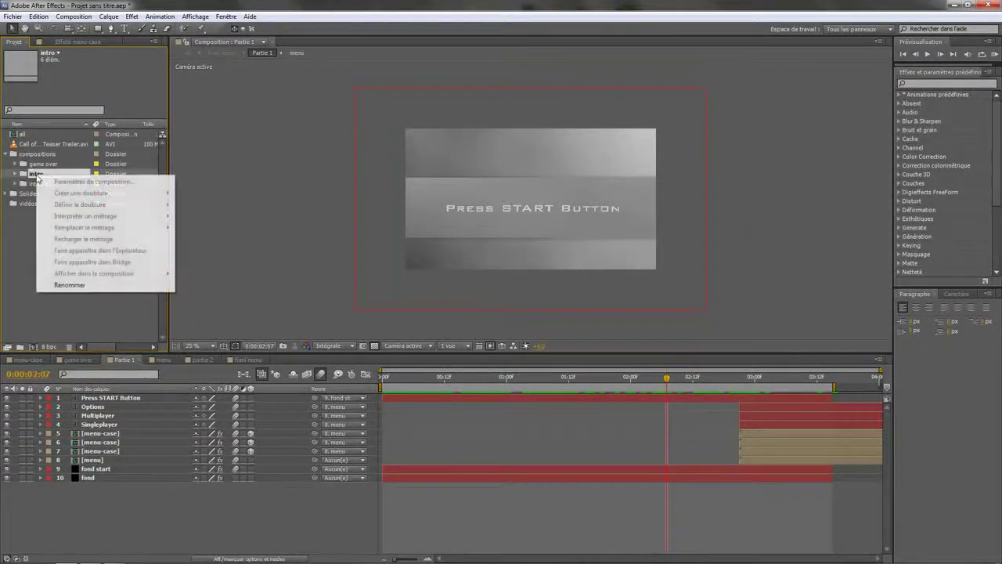
{"action": "left_click", "coordinate": [74, 285]}
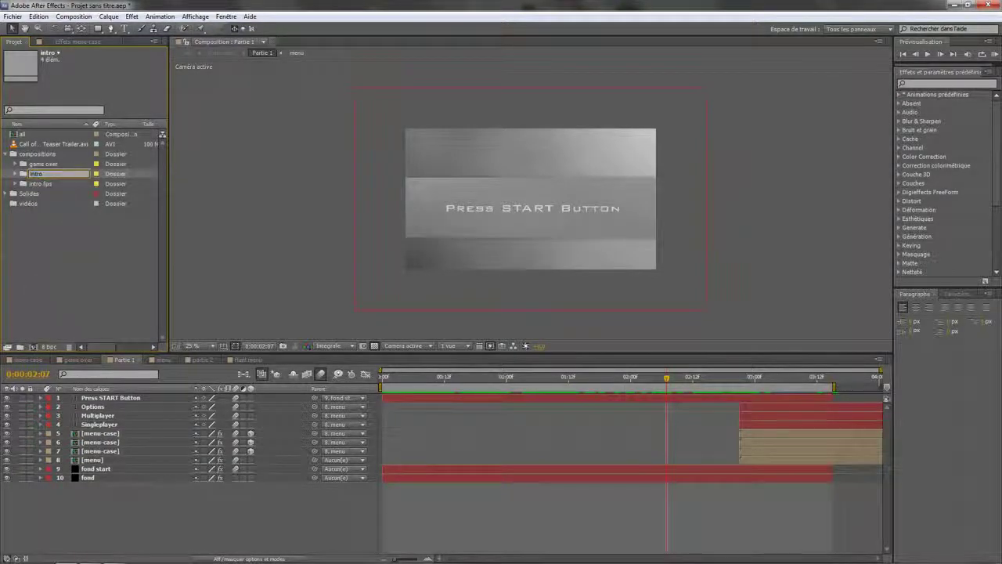
{"action": "type", "text": "mw"}
{"action": "key", "text": "Return"}
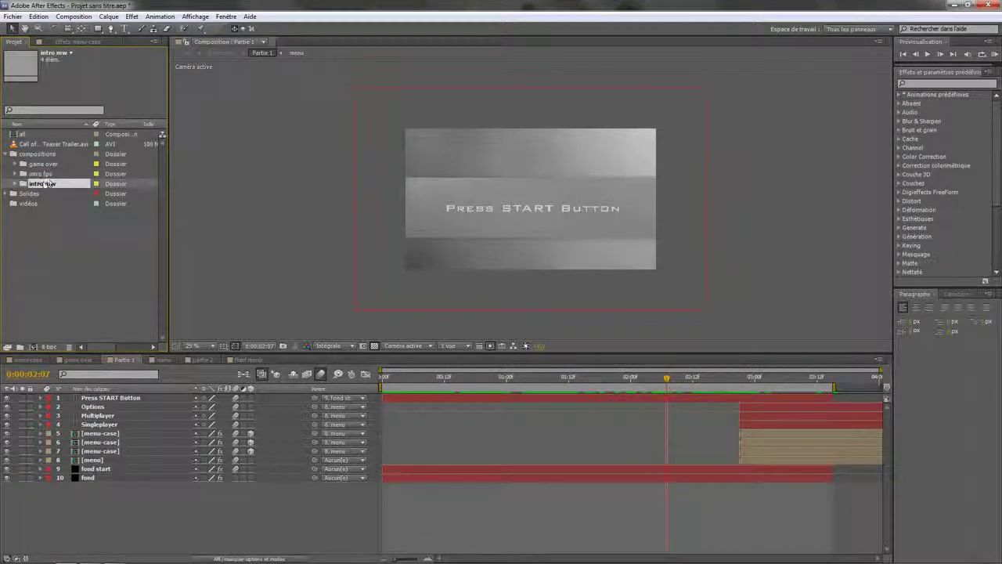
Open the final intro composition from the intro mw folder and collapse that folder again.
{"action": "double_click", "coordinate": [45, 185]}
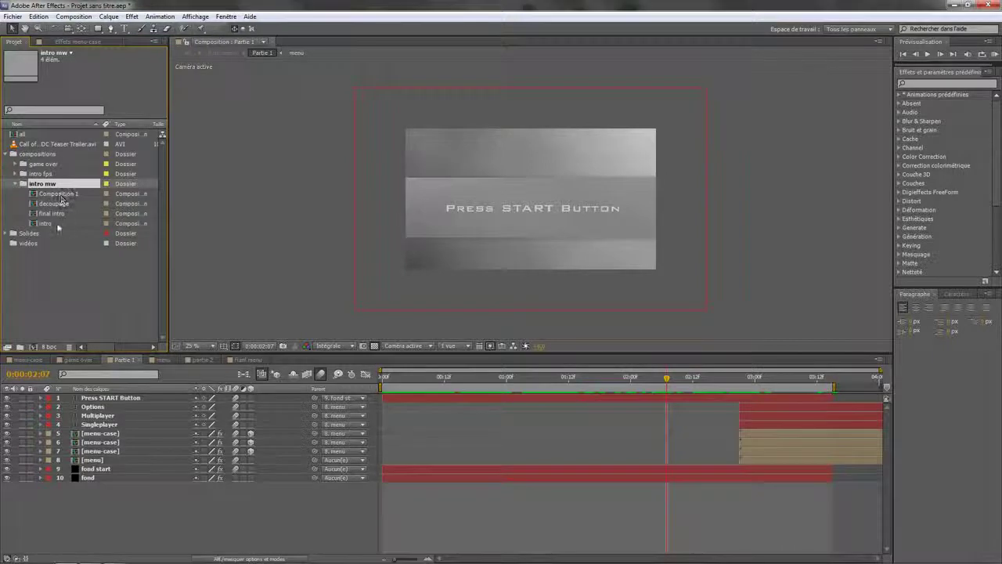
{"action": "double_click", "coordinate": [53, 213]}
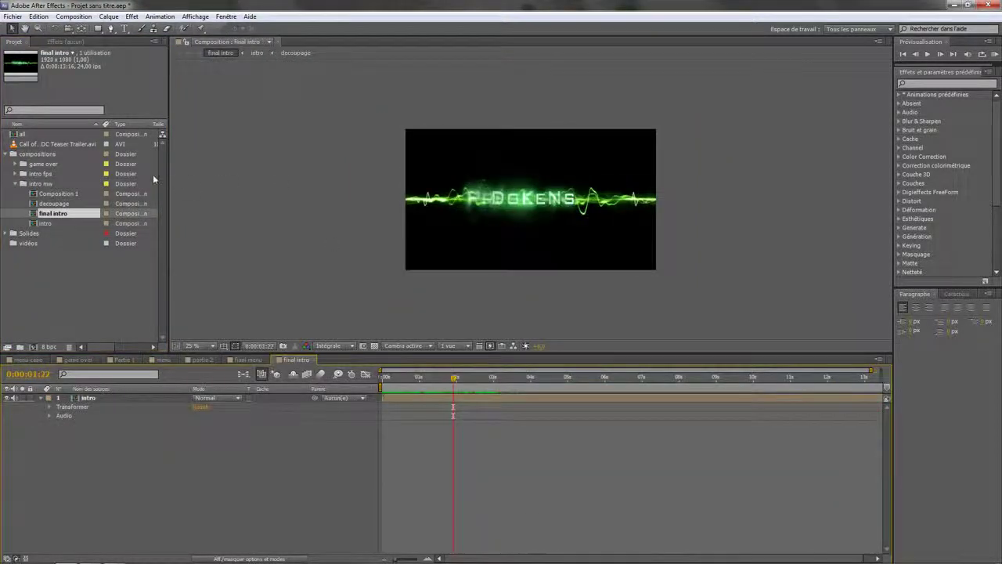
{"action": "left_click", "coordinate": [94, 183]}
{"action": "left_click", "coordinate": [15, 183]}
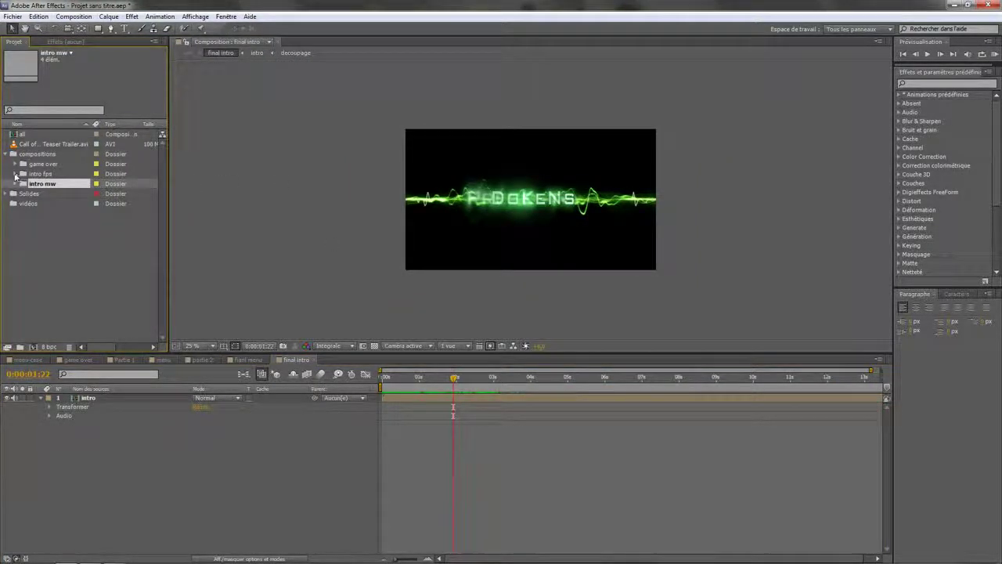
Expand the intro fps folder and review its compositions: fianl menu, menu, menu-case, Partie 1 and partie 2.
{"action": "left_click", "coordinate": [15, 174]}
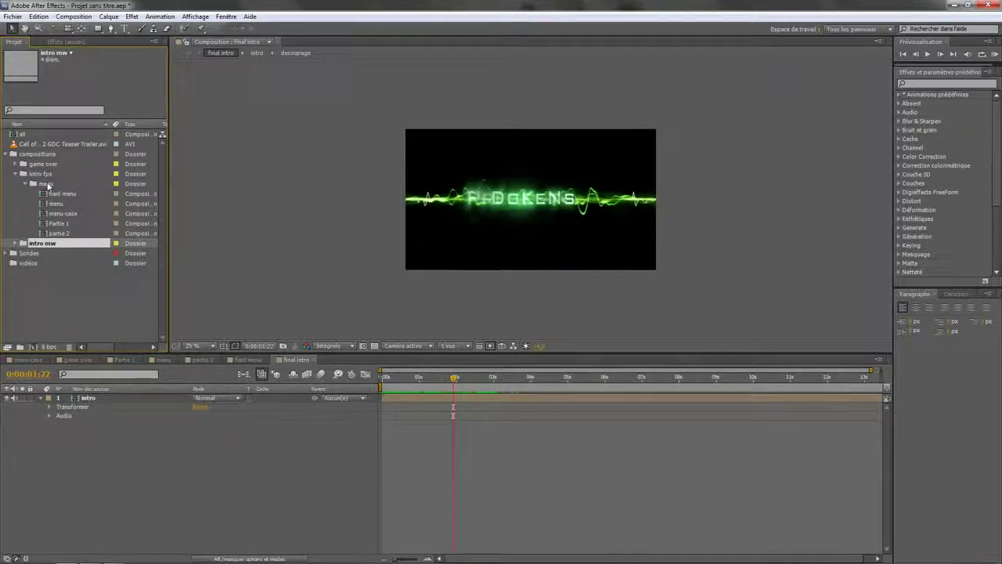
{"action": "left_click", "coordinate": [47, 174]}
{"action": "left_click", "coordinate": [51, 185]}
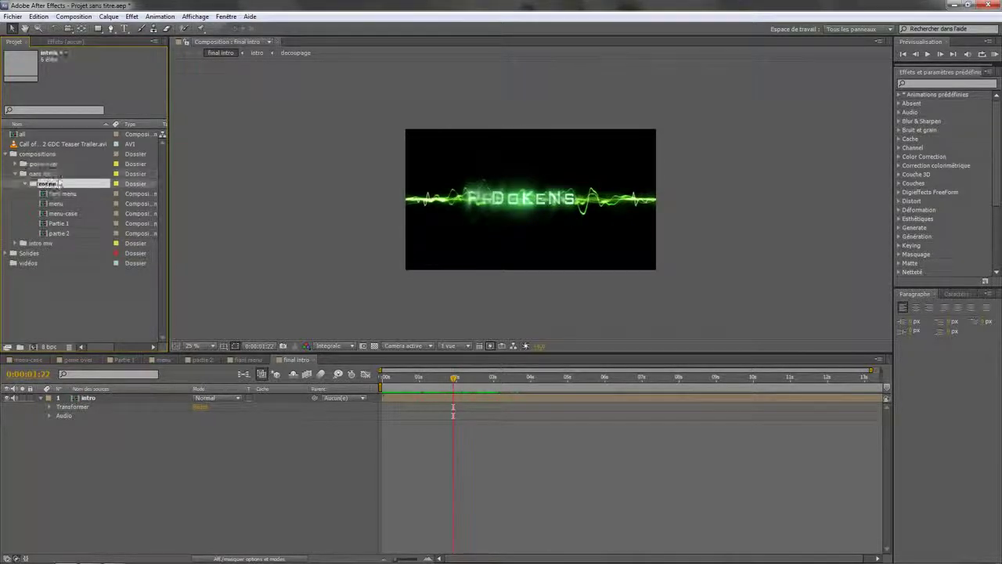
{"action": "left_click", "coordinate": [61, 195]}
{"action": "left_click", "coordinate": [56, 205]}
{"action": "left_click", "coordinate": [57, 214]}
{"action": "left_click", "coordinate": [59, 225]}
{"action": "left_click", "coordinate": [59, 234]}
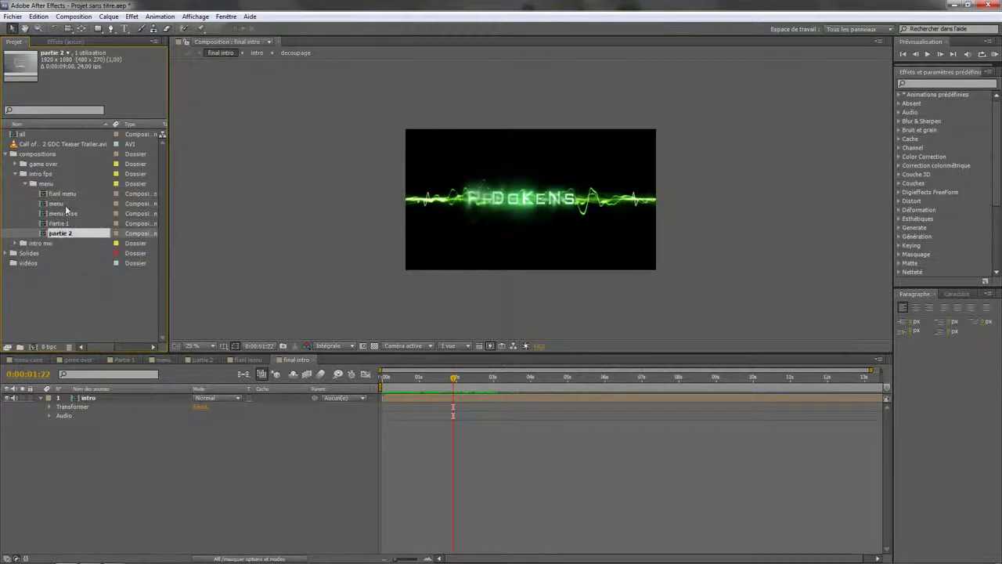
{"action": "left_click", "coordinate": [64, 204]}
{"action": "left_click", "coordinate": [63, 214]}
{"action": "left_click", "coordinate": [65, 224]}
{"action": "left_click", "coordinate": [66, 234]}
{"action": "left_click", "coordinate": [58, 203]}
{"action": "left_click", "coordinate": [61, 193]}
{"action": "left_click", "coordinate": [63, 214]}
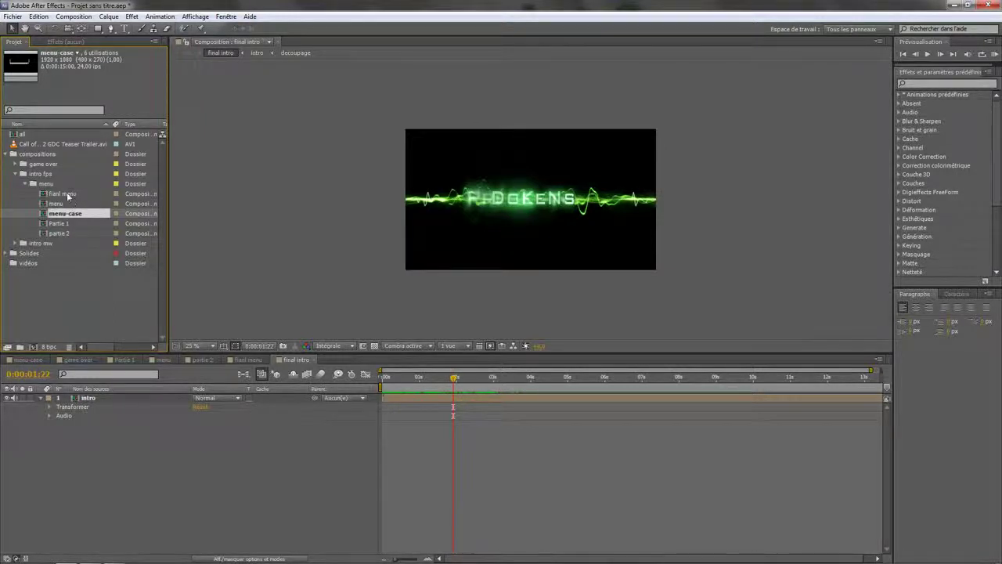
{"action": "left_click", "coordinate": [73, 223]}
{"action": "left_click", "coordinate": [73, 234]}
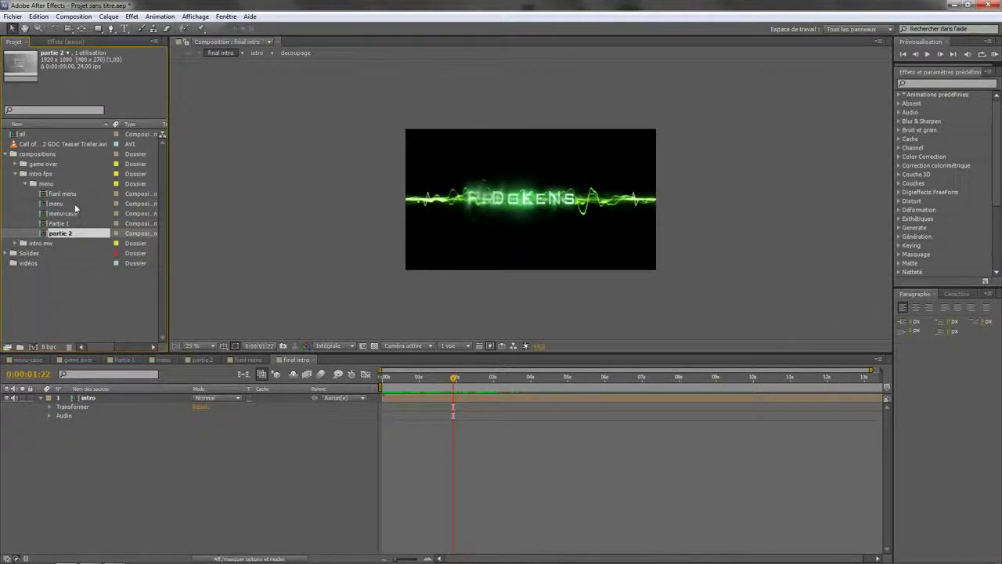
{"action": "left_click", "coordinate": [75, 205]}
{"action": "left_click", "coordinate": [77, 193]}
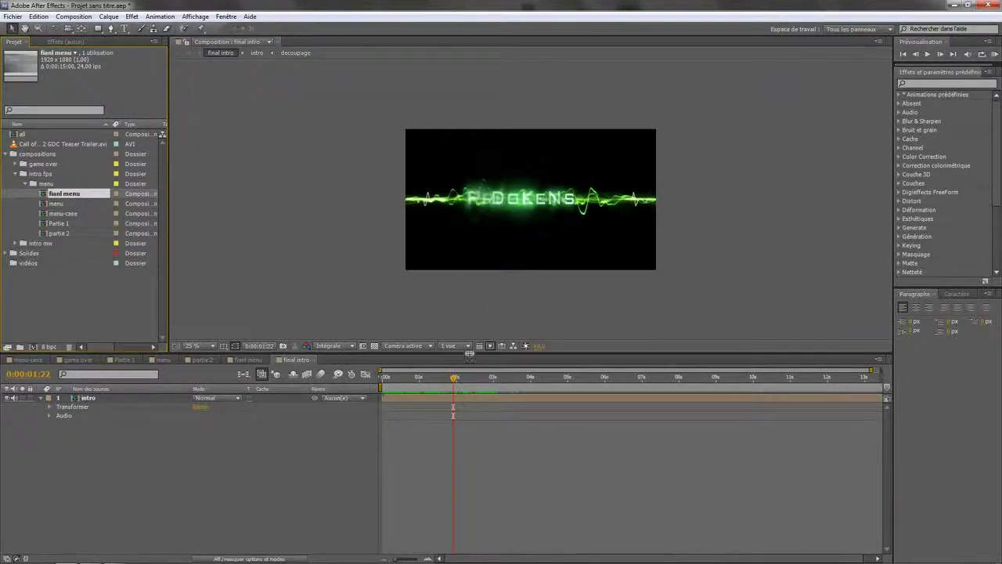
Look through the open partie 2, menu and Partie 1 compositions, and inspect the two layers in fianl menu.
{"action": "left_click", "coordinate": [234, 360]}
{"action": "left_click", "coordinate": [202, 360]}
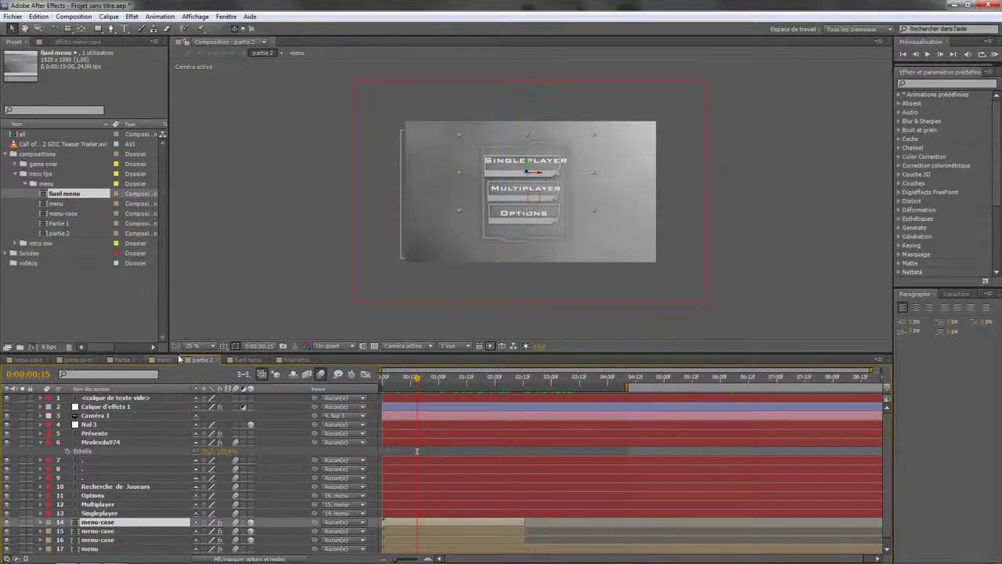
{"action": "left_click", "coordinate": [169, 362]}
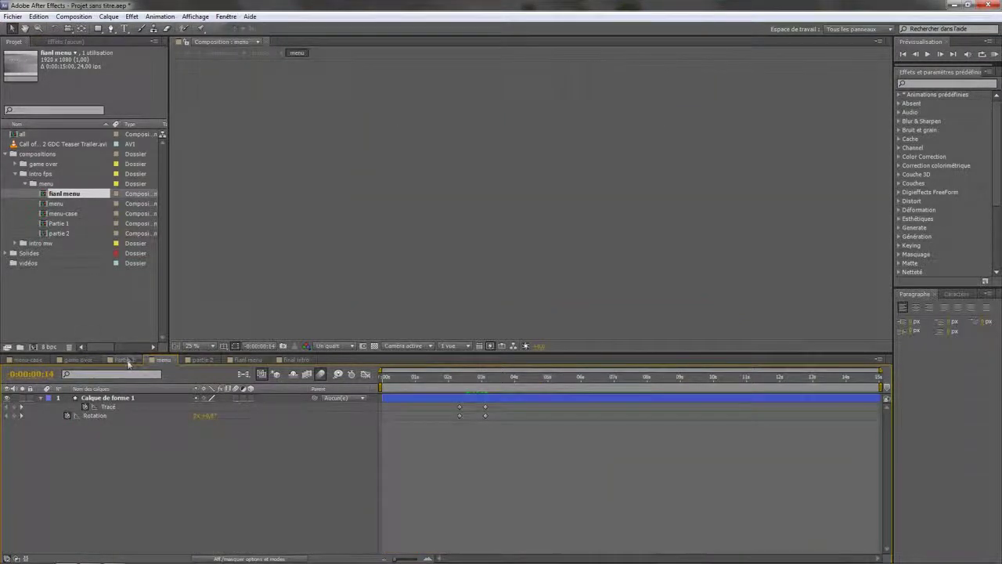
{"action": "left_click", "coordinate": [127, 361]}
{"action": "left_click", "coordinate": [249, 359]}
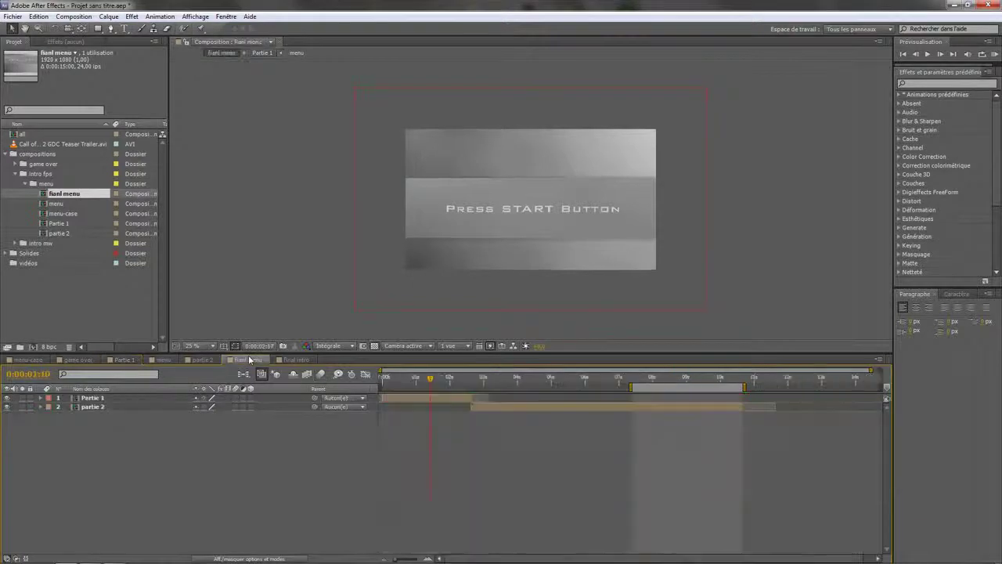
{"action": "mouse_move", "coordinate": [154, 473]}
{"action": "left_mouse_down"}
{"action": "mouse_move", "coordinate": [89, 429]}
{"action": "mouse_move", "coordinate": [129, 445]}
{"action": "mouse_move", "coordinate": [134, 452]}
{"action": "mouse_move", "coordinate": [85, 439]}
{"action": "mouse_move", "coordinate": [107, 441]}
{"action": "mouse_move", "coordinate": [110, 390]}
{"action": "left_mouse_up"}
{"action": "left_click", "coordinate": [134, 493]}
{"action": "left_click_drag", "start_coordinate": [116, 465], "coordinate": [109, 419]}
Open the nested partie 2 composition from fianl menu, compare it with menu and Partie 1, and preview it from the start.
{"action": "double_click", "coordinate": [104, 407]}
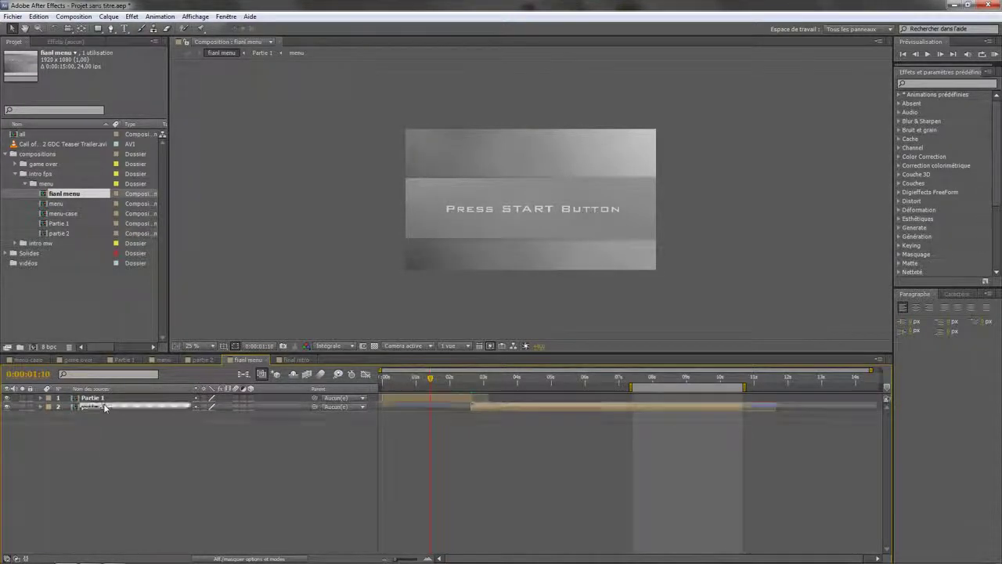
{"action": "left_click_drag", "start_coordinate": [584, 379], "coordinate": [361, 381]}
{"action": "left_click", "coordinate": [165, 361]}
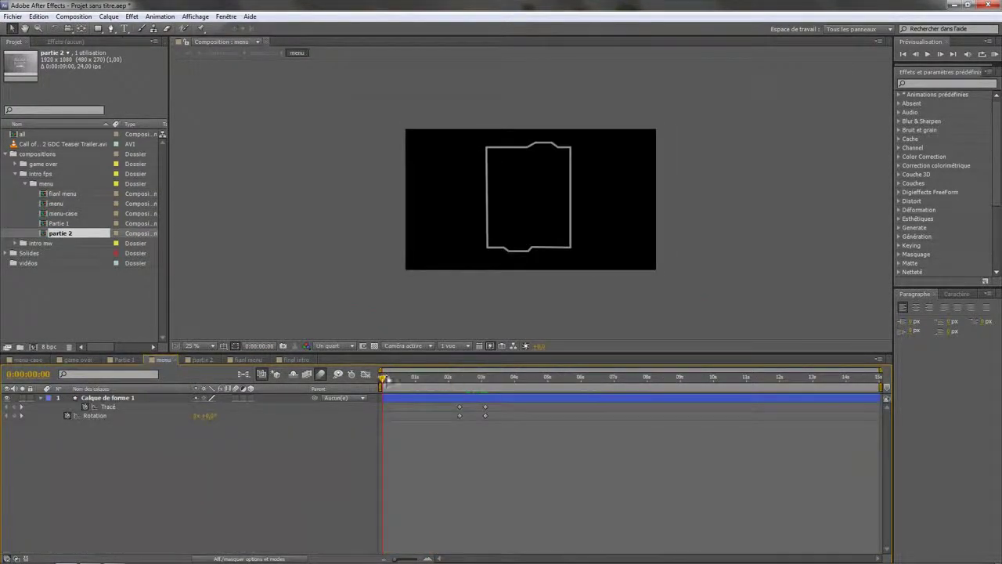
{"action": "left_click", "coordinate": [124, 360]}
{"action": "left_click", "coordinate": [163, 359]}
{"action": "left_click", "coordinate": [202, 359]}
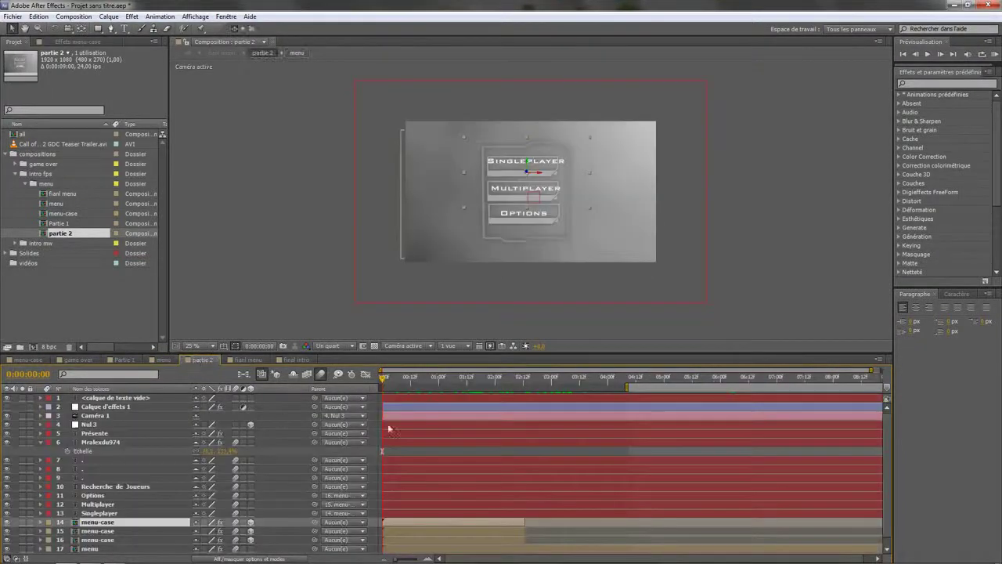
{"action": "key", "text": "space"}
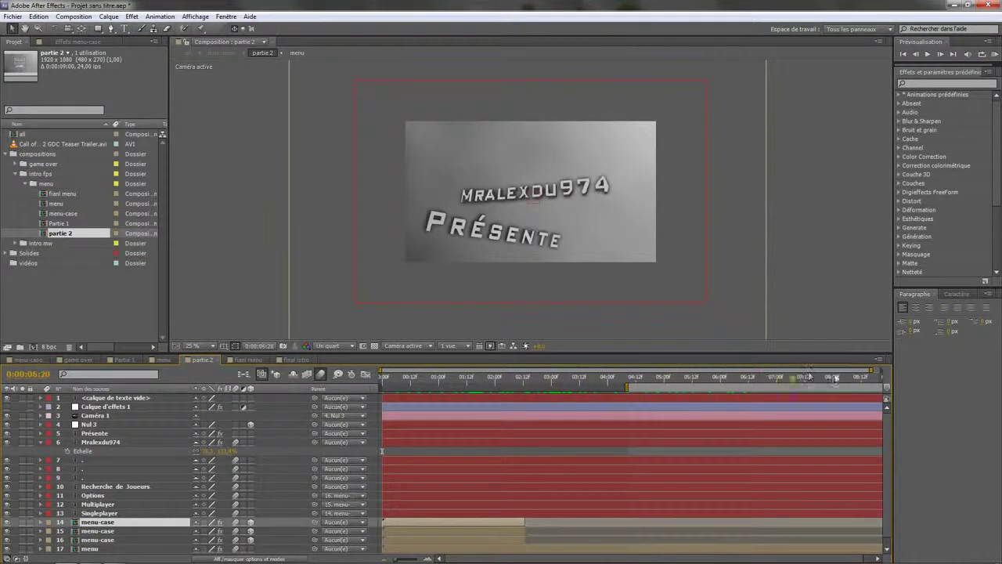
Return to the fianl menu composition, deselect its layers and set the time marker to 0:00:00:00.
{"action": "left_click", "coordinate": [248, 359]}
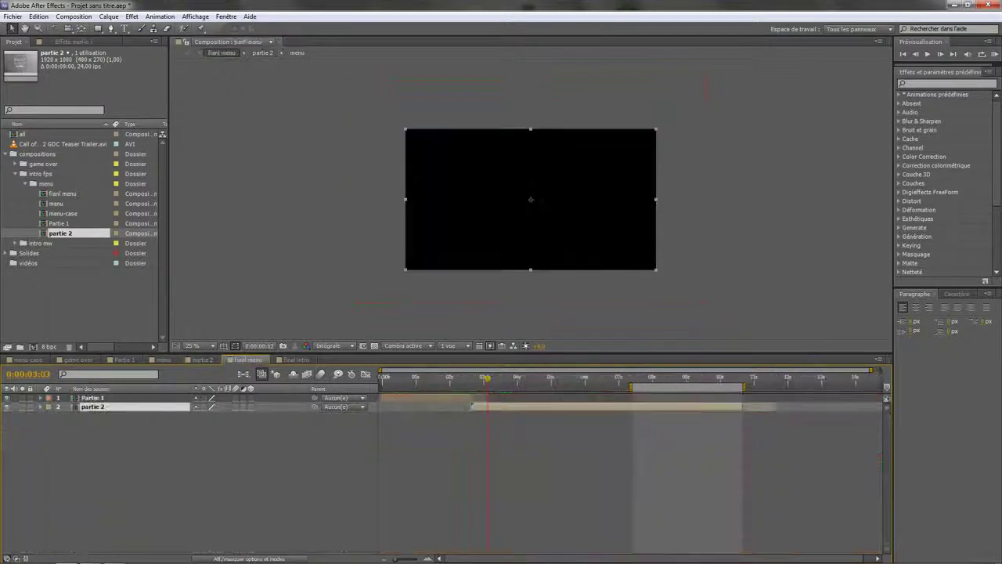
{"action": "left_click", "coordinate": [174, 434]}
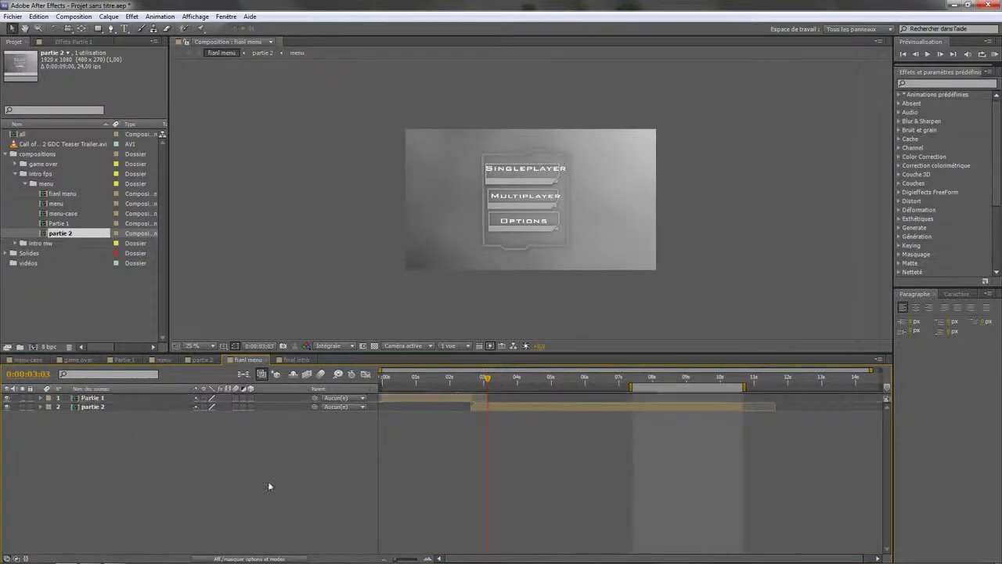
{"action": "left_click_drag", "start_coordinate": [465, 377], "coordinate": [327, 407]}
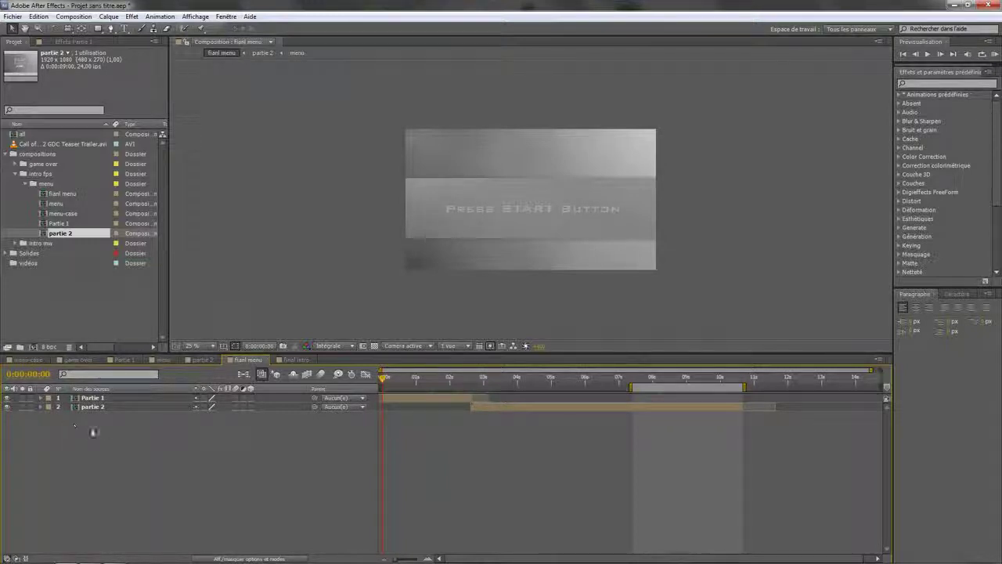
Open the Partie 1 layer's name for editing in the fianl menu composition and leave it without renaming.
{"action": "left_click", "coordinate": [106, 399]}
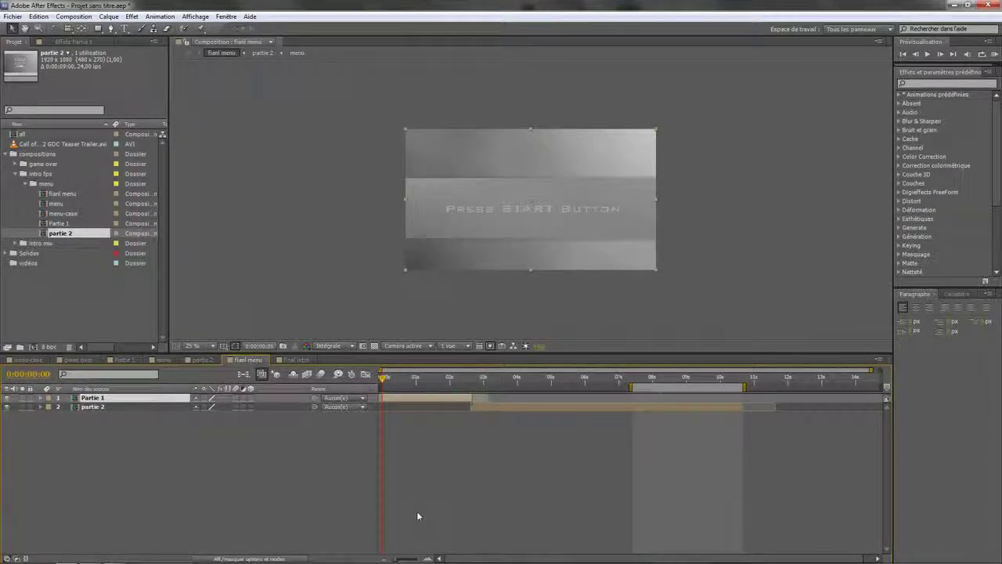
{"action": "right_click", "coordinate": [82, 398]}
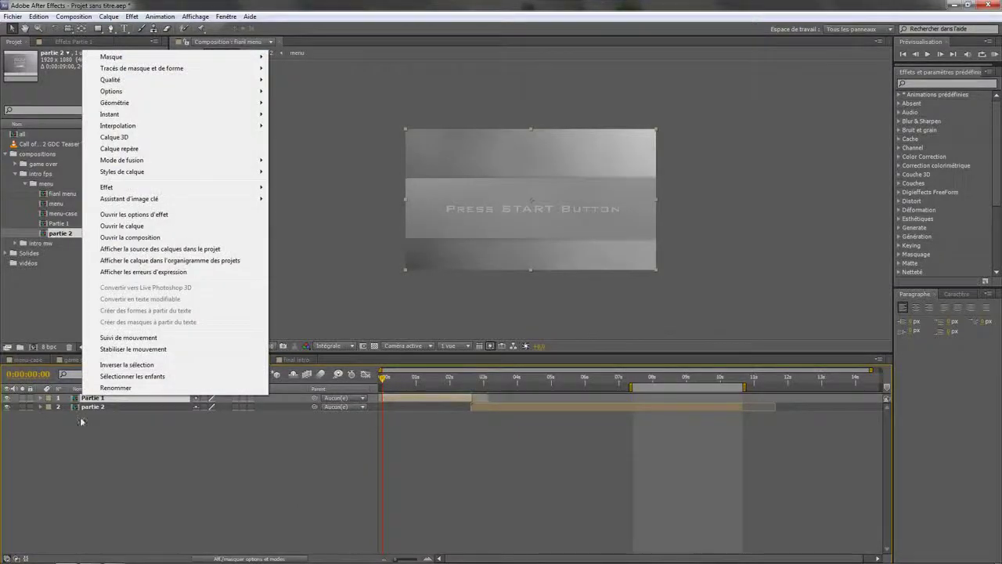
{"action": "left_click", "coordinate": [81, 422]}
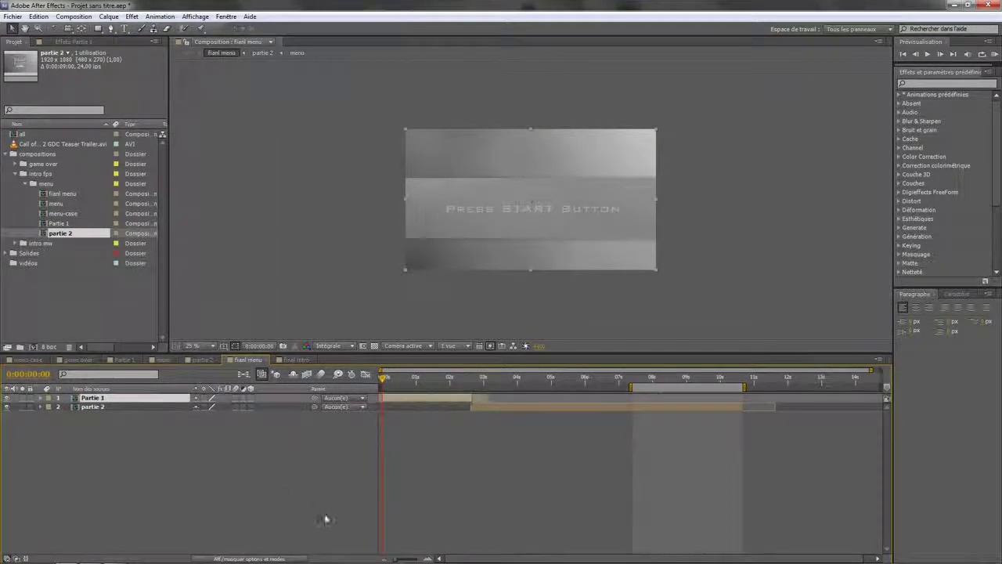
{"action": "key", "text": "Return"}
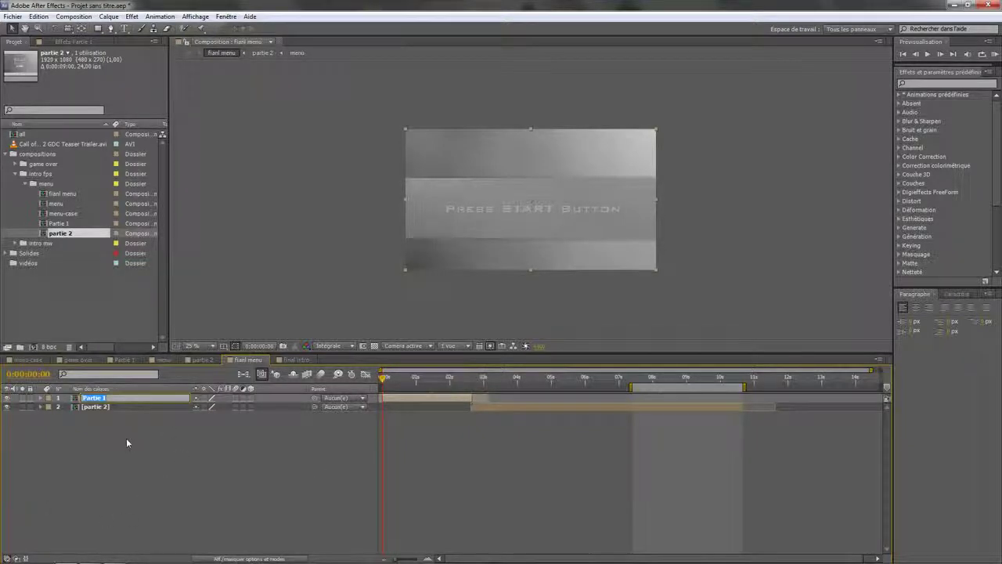
{"action": "left_click", "coordinate": [190, 491]}
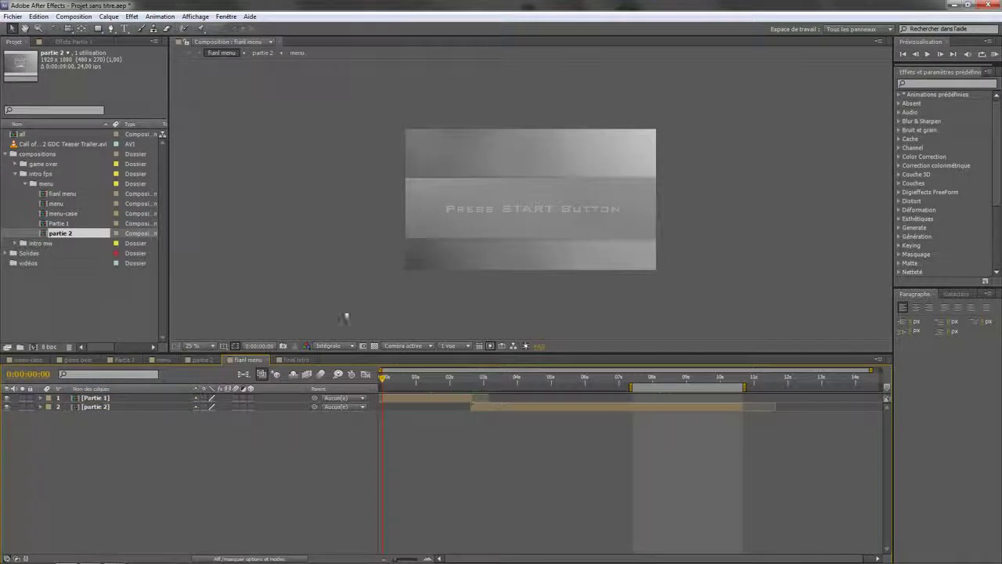
Open the nested Partie 1 composition and demonstrate selecting all its layers, and only fond start and fond, clearing each selection.
{"action": "double_click", "coordinate": [168, 397]}
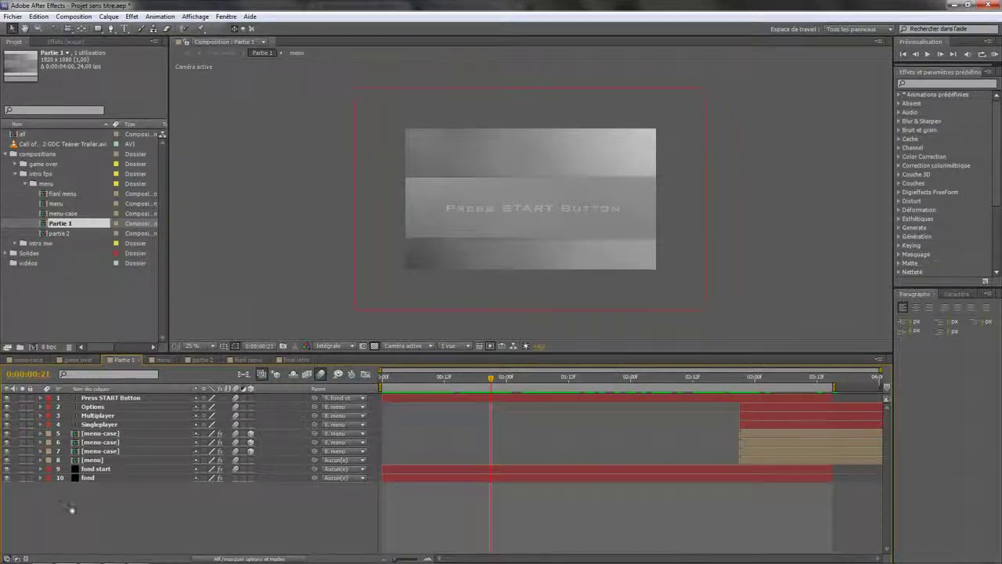
{"action": "key", "text": "ctrl+a"}
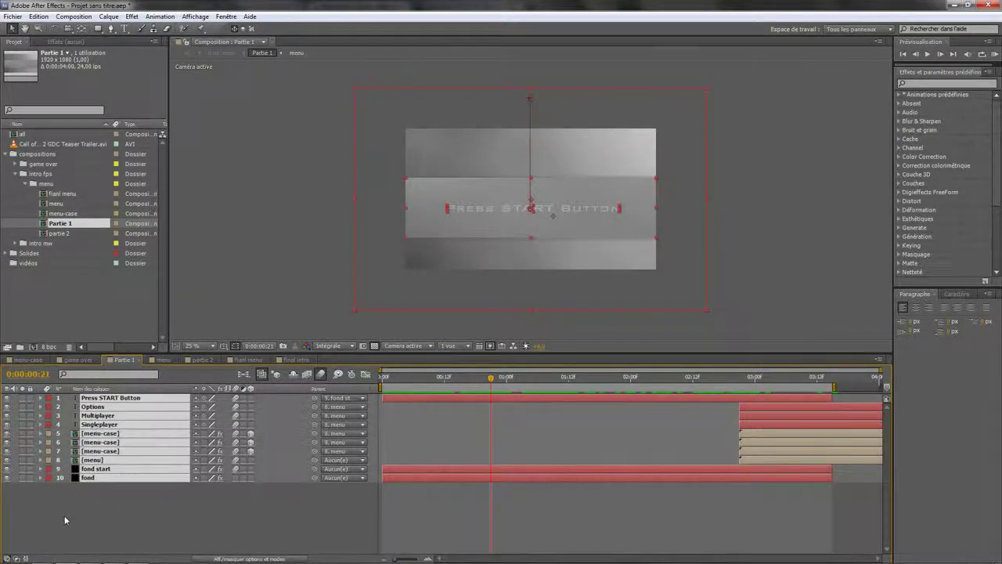
{"action": "left_click", "coordinate": [116, 525]}
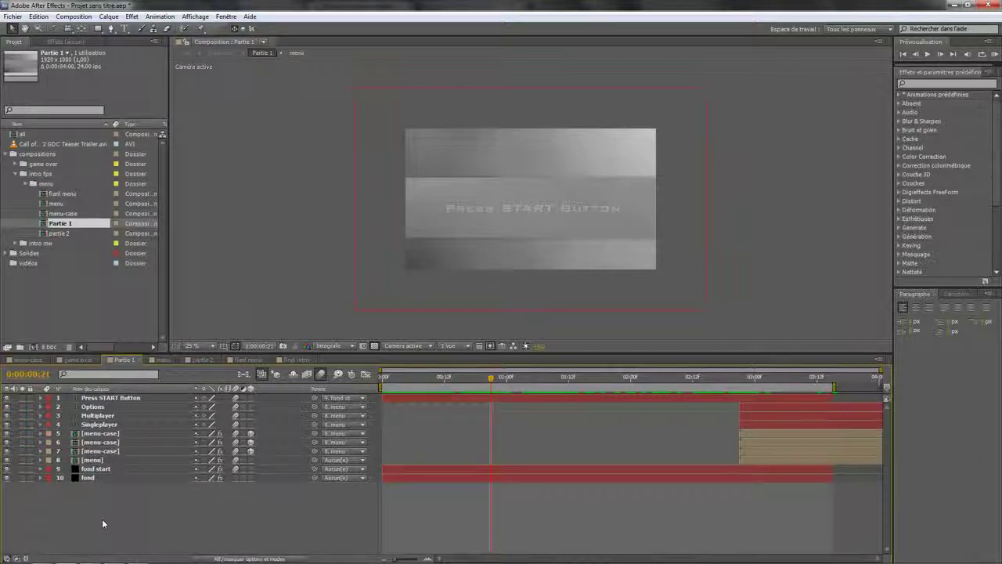
{"action": "left_click_drag", "start_coordinate": [100, 502], "coordinate": [104, 466]}
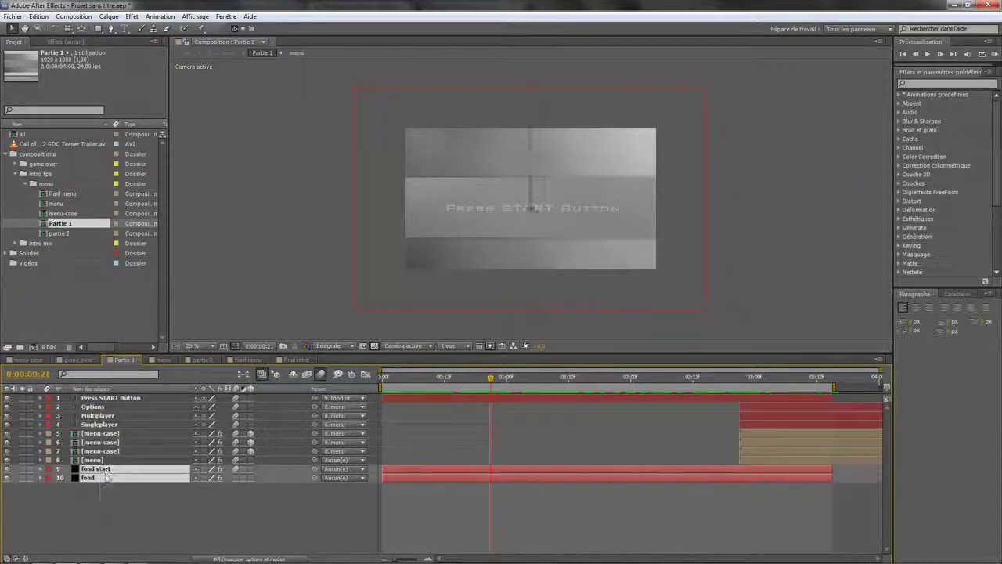
{"action": "left_click", "coordinate": [110, 506]}
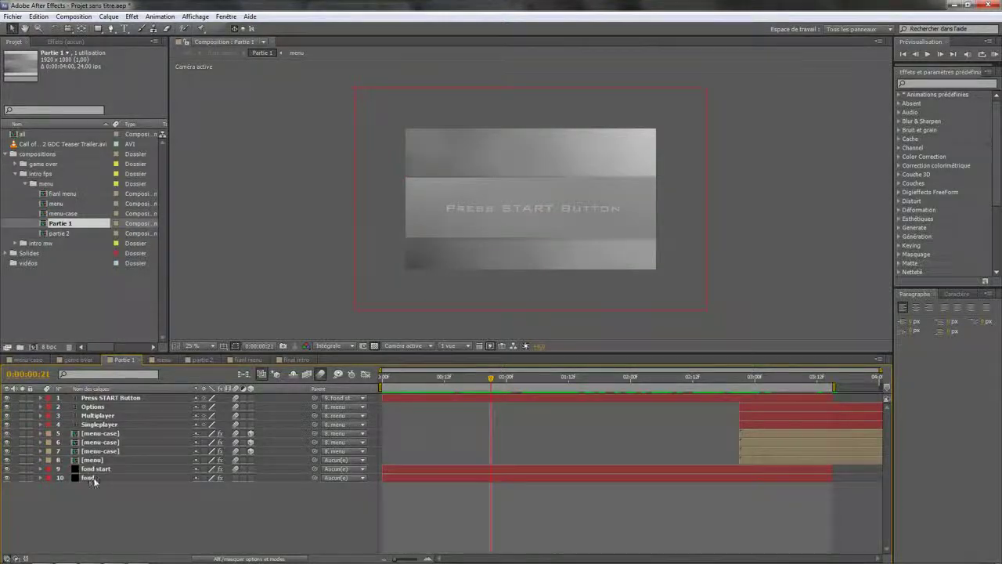
Paste a copy of the fond layer at the top of the Partie 1 layer stack and delete the copy.
{"action": "left_click", "coordinate": [117, 478]}
{"action": "left_click", "coordinate": [122, 507]}
{"action": "key", "text": "ctrl+v"}
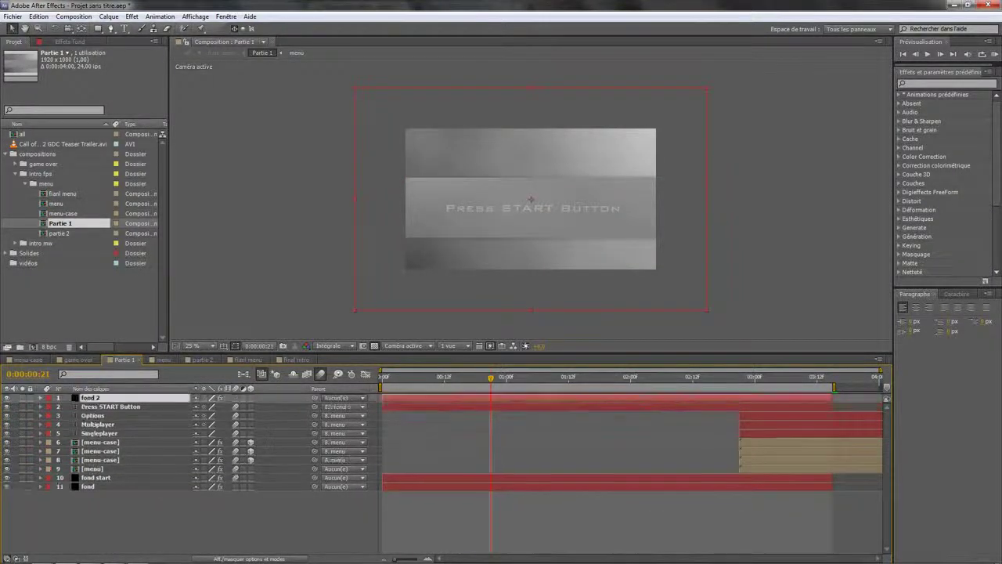
{"action": "key", "text": "Delete"}
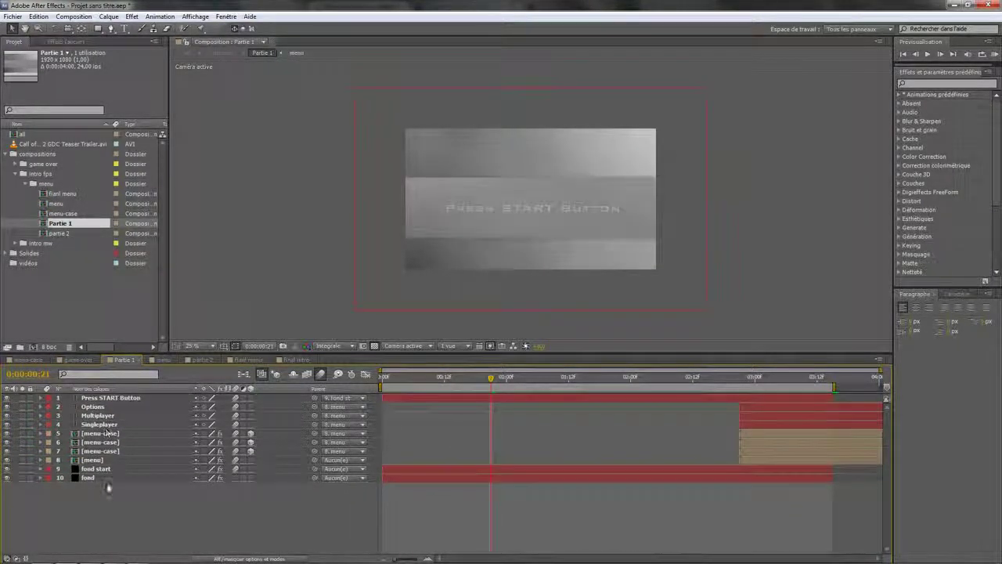
Duplicate the fond layer directly above the original and delete the duplicate.
{"action": "left_click", "coordinate": [107, 478]}
{"action": "key", "text": "ctrl+v"}
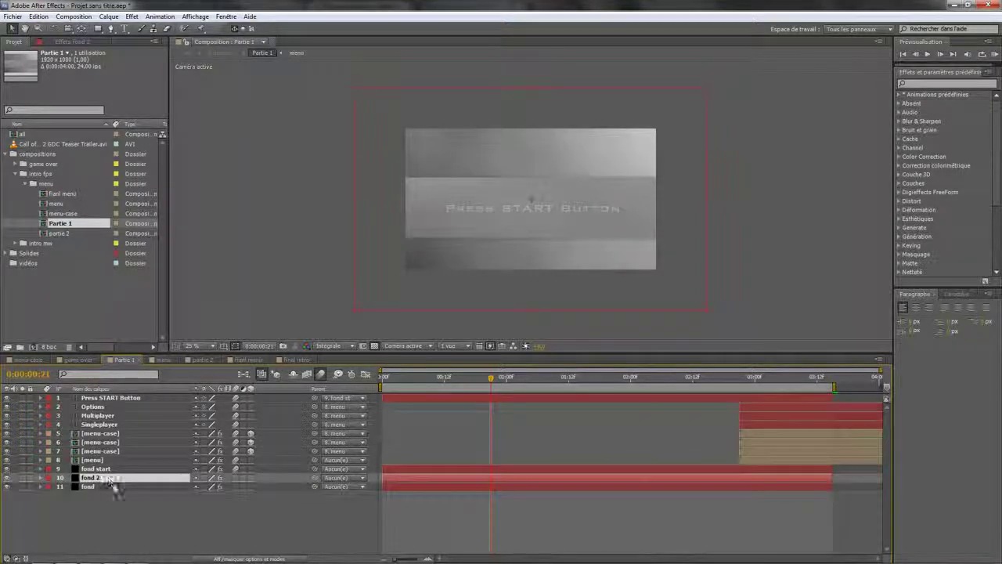
{"action": "key", "text": "Delete"}
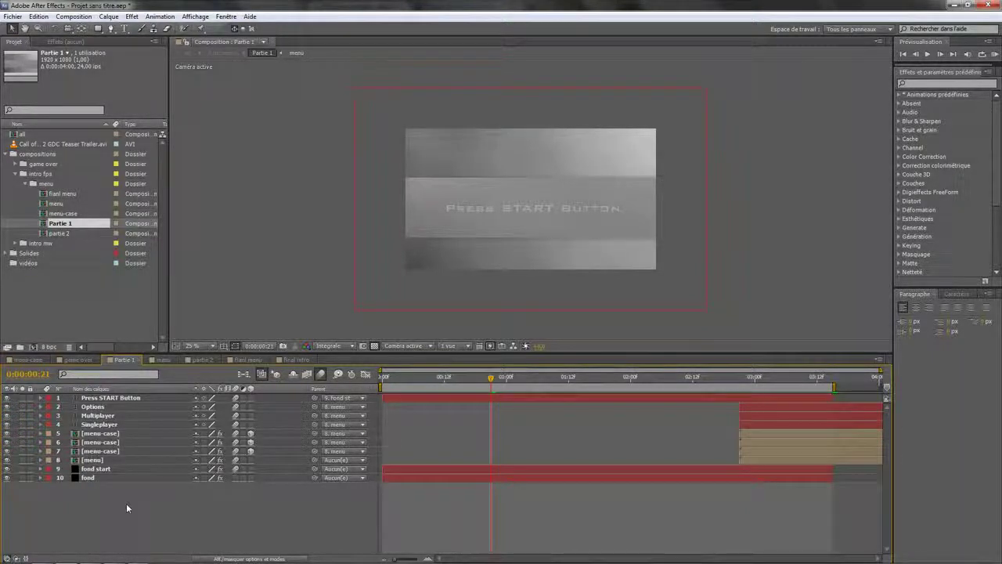
Duplicate fond again, suspend the view refresh, delete the duplicate, re-enable refreshing and clear the selection.
{"action": "key", "text": "ctrl+d"}
{"action": "key", "text": "Caps_Lock"}
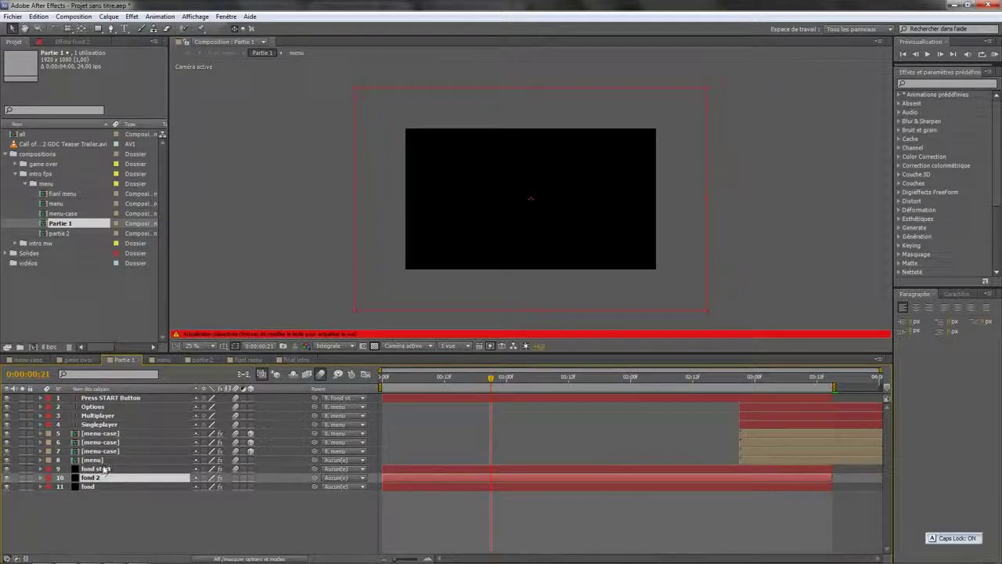
{"action": "left_click", "coordinate": [38, 17]}
{"action": "left_click", "coordinate": [40, 17]}
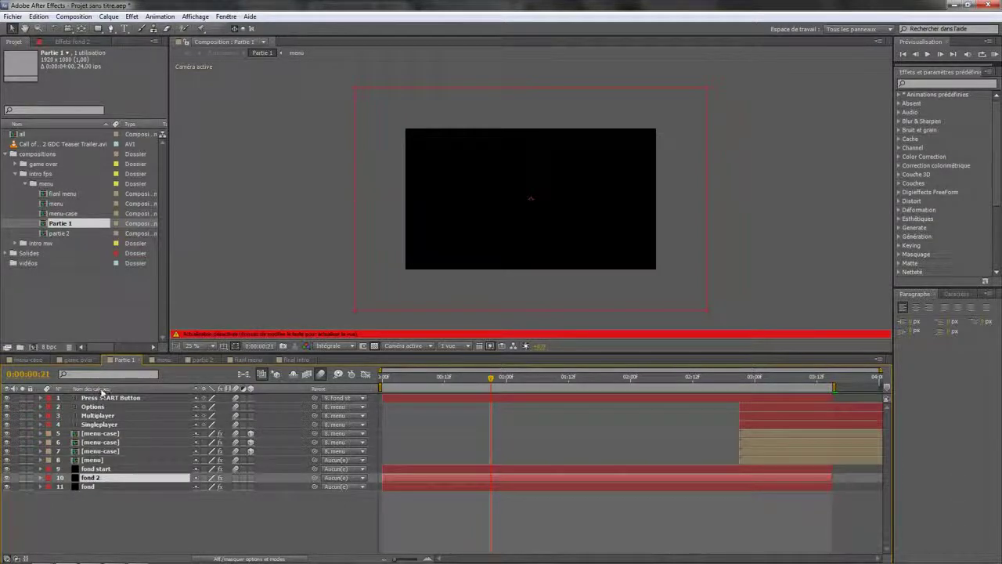
{"action": "key", "text": "Delete"}
{"action": "key", "text": "Caps_Lock"}
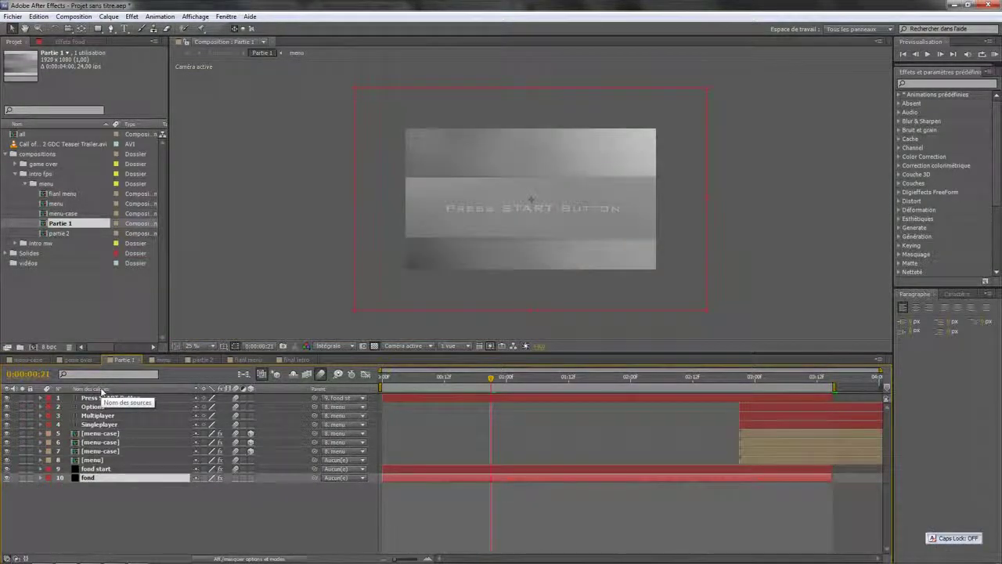
{"action": "left_click", "coordinate": [121, 505]}
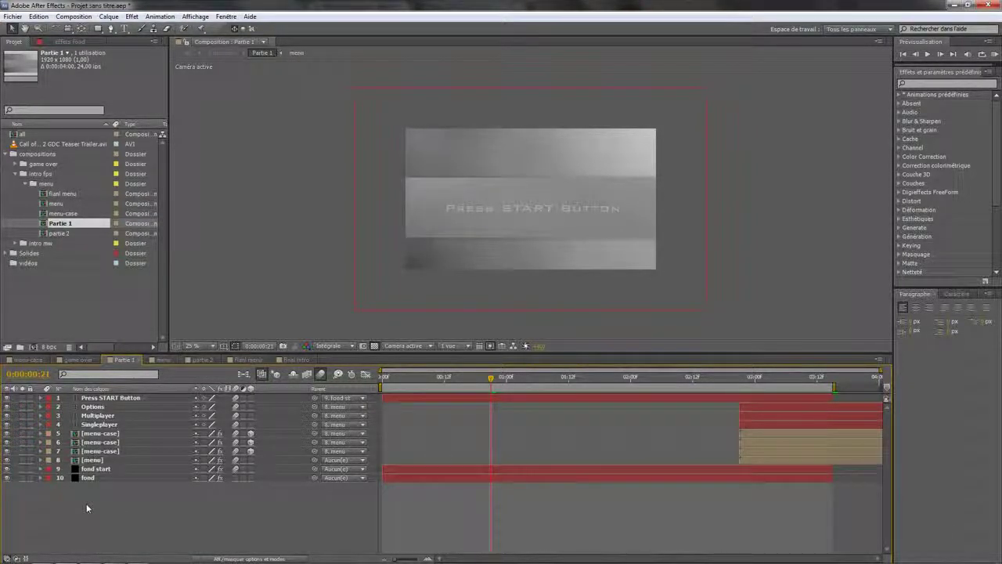
Bring up the project's Save As dialog and cancel it, and run and stop a preview of the Partie 1 composition.
{"action": "key", "text": "ctrl+s"}
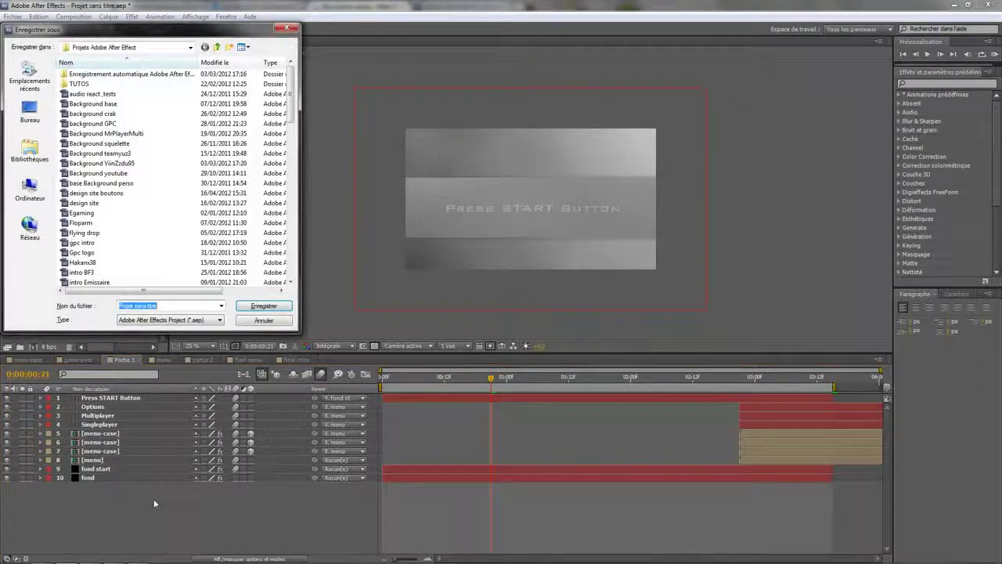
{"action": "left_click", "coordinate": [263, 320]}
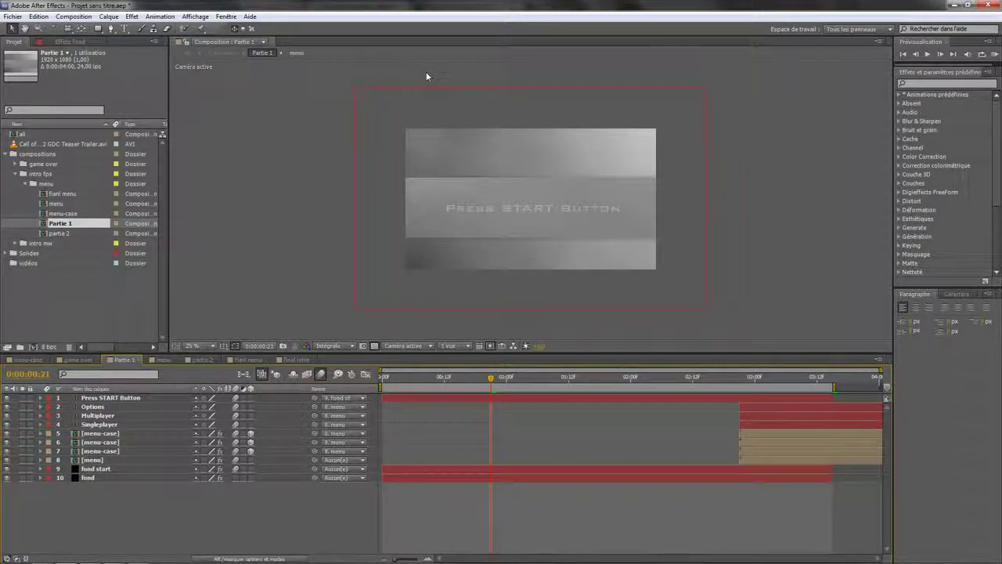
{"action": "key", "text": "KP_0"}
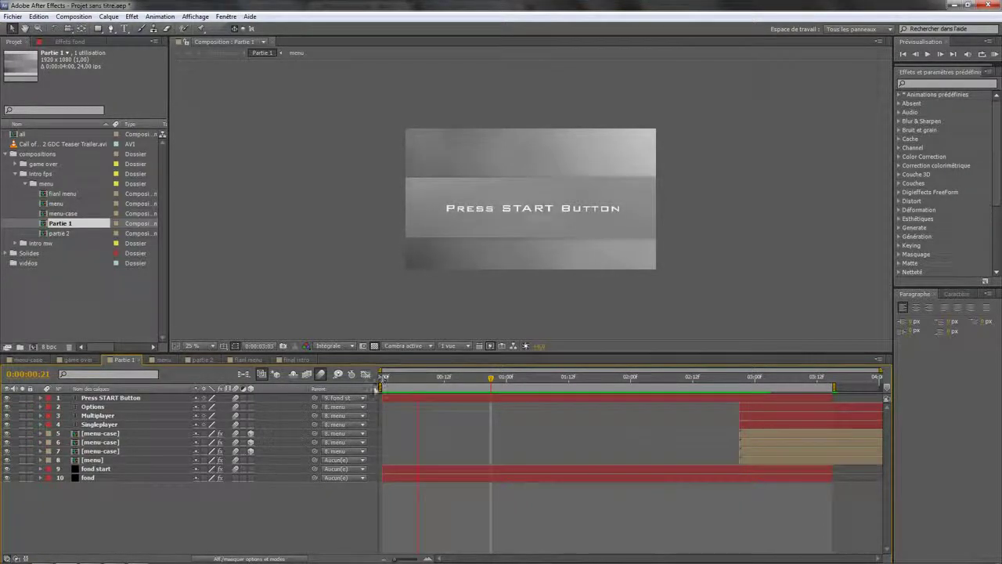
{"action": "key", "text": "space"}
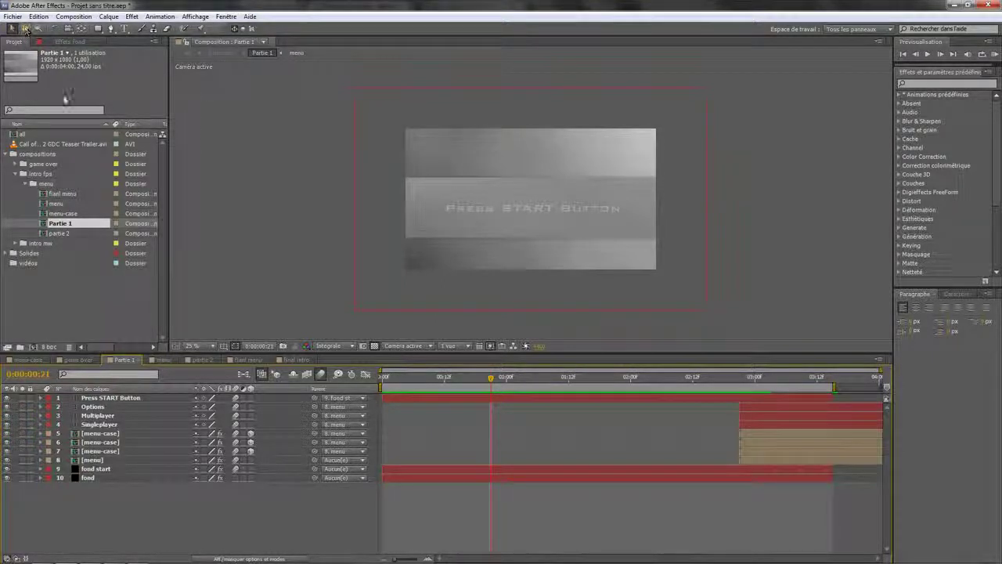
Pan the Partie 1 view with the Hand tool and activate the Zoom, Rotation and Camera tools in turn.
{"action": "left_click", "coordinate": [25, 29]}
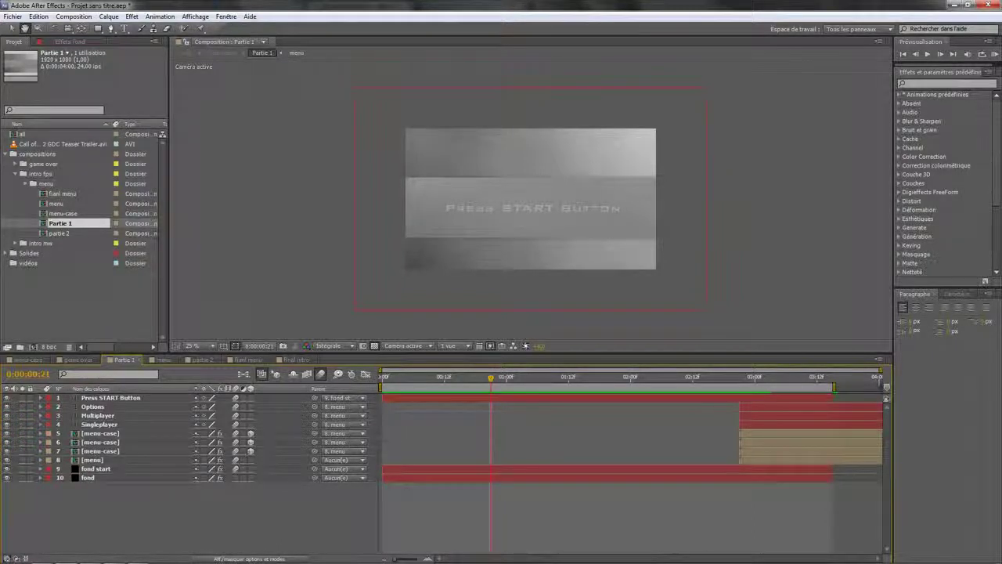
{"action": "left_click_drag", "start_coordinate": [531, 199], "coordinate": [581, 189]}
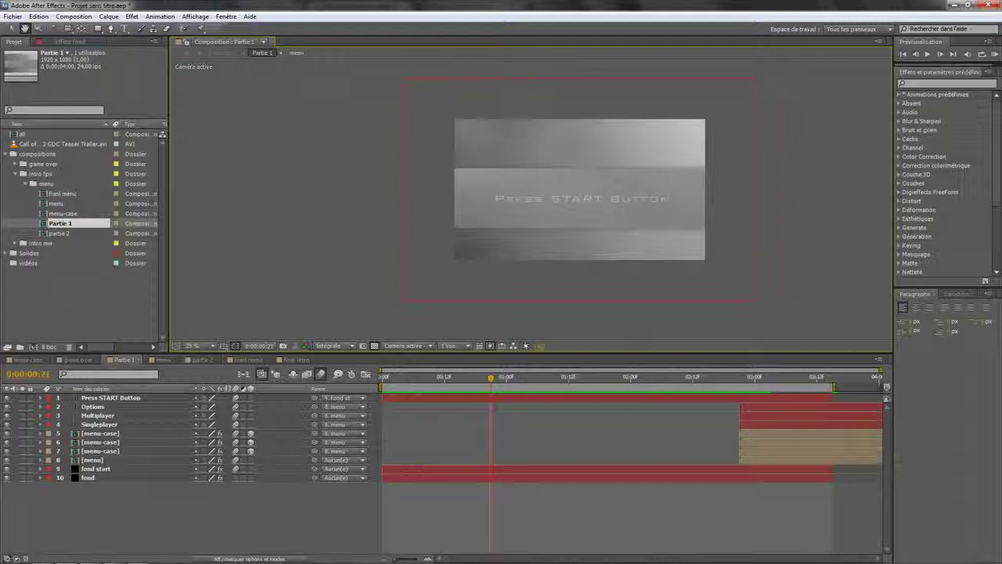
{"action": "key", "text": "z"}
{"action": "key", "text": "w"}
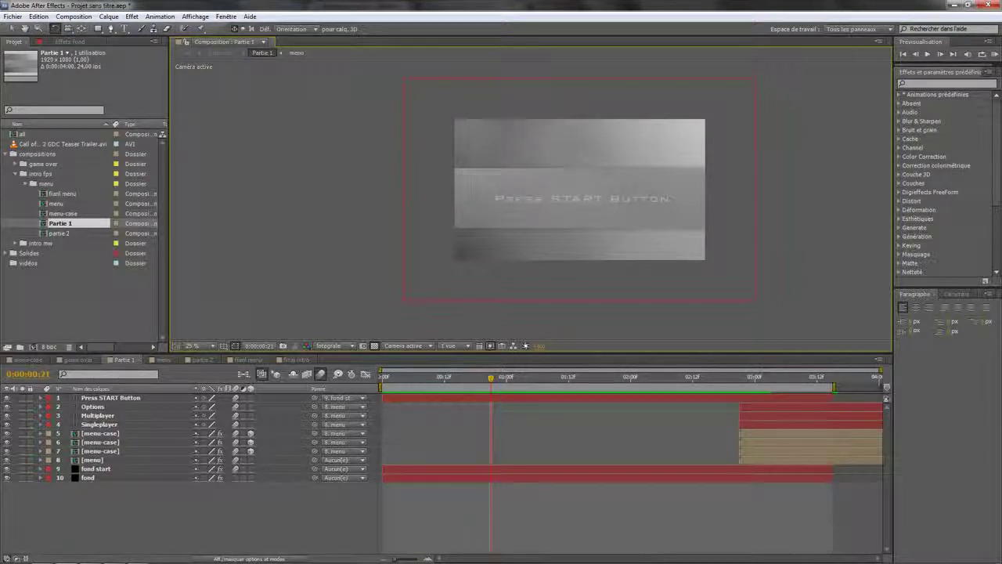
{"action": "key", "text": "c"}
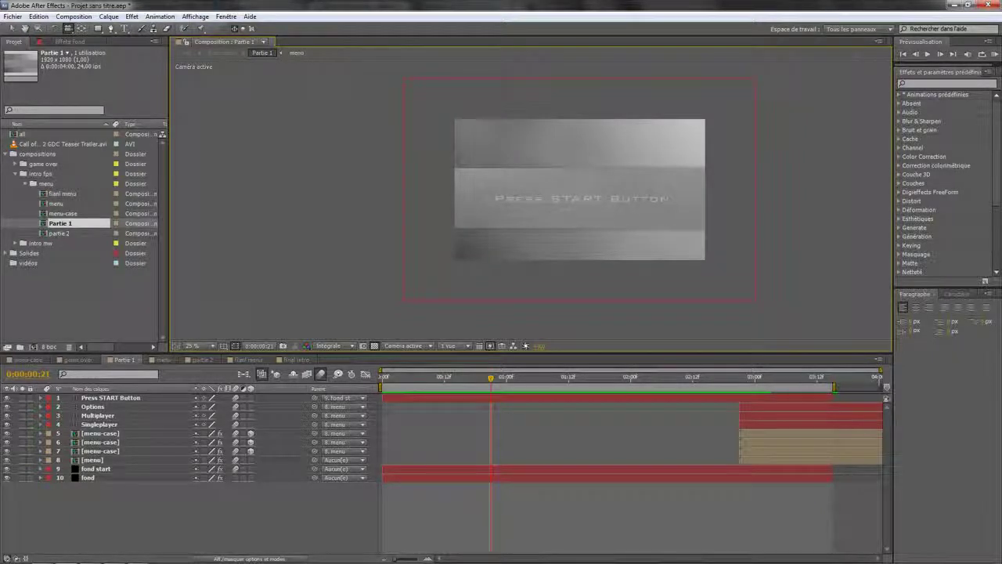
Activate the Rectangle tool, view the shape tool variants, place a tiny rectangle outside the frame and delete its shape layer.
{"action": "key", "text": "q"}
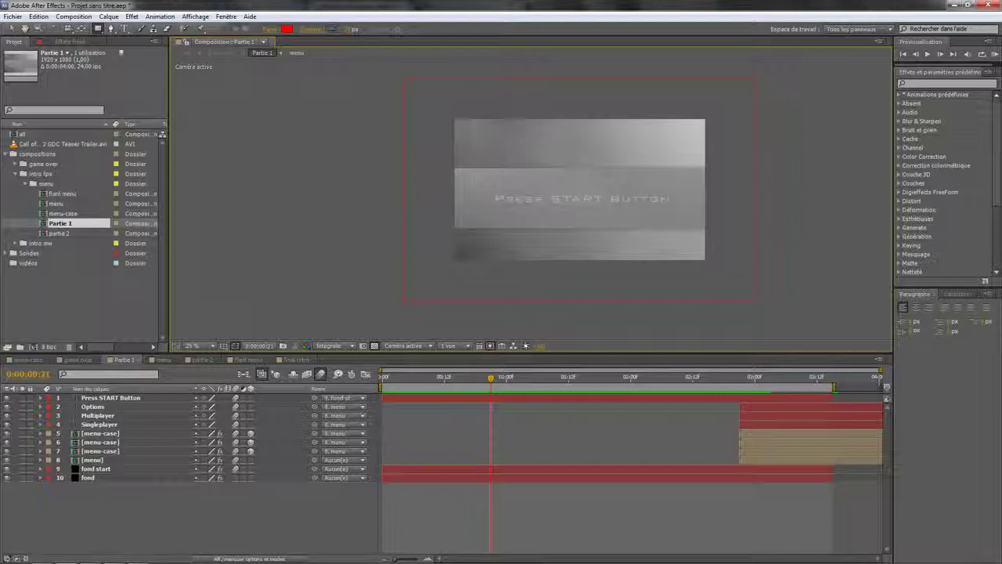
{"action": "left_click", "coordinate": [98, 29]}
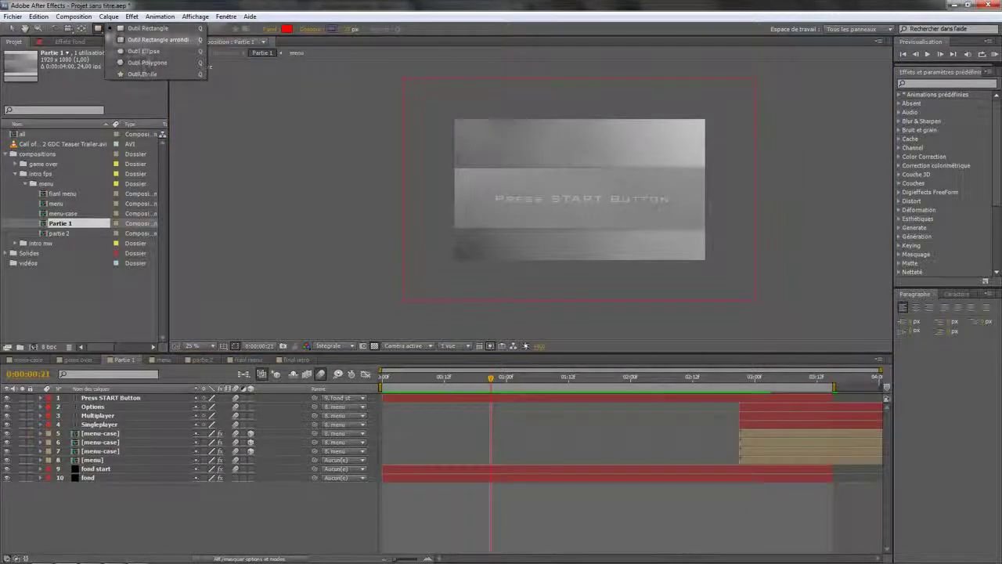
{"action": "left_click", "coordinate": [321, 132]}
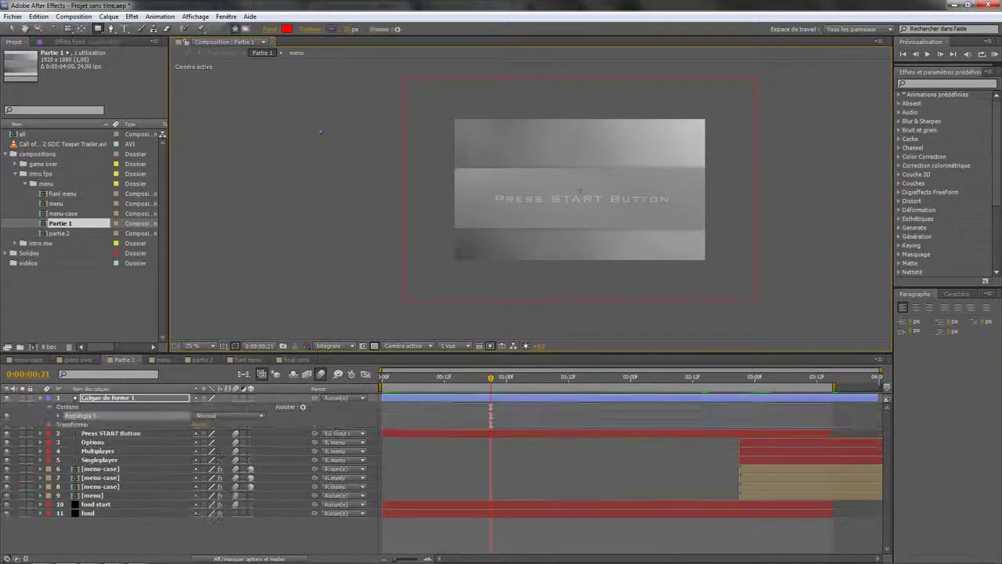
{"action": "key", "text": "Delete"}
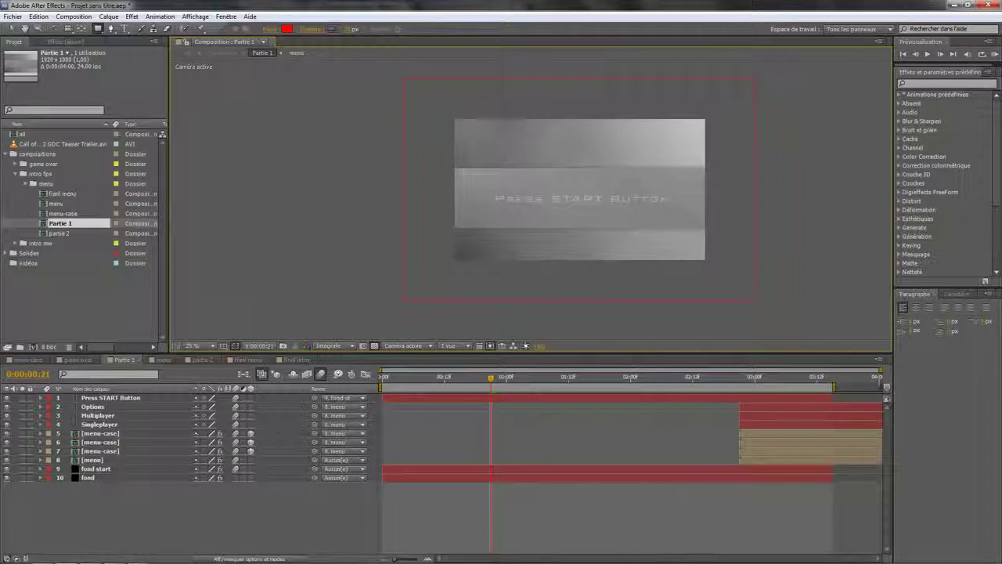
Activate the Pen tool, cycle through its variants and return to the Selection tool.
{"action": "key", "text": "g"}
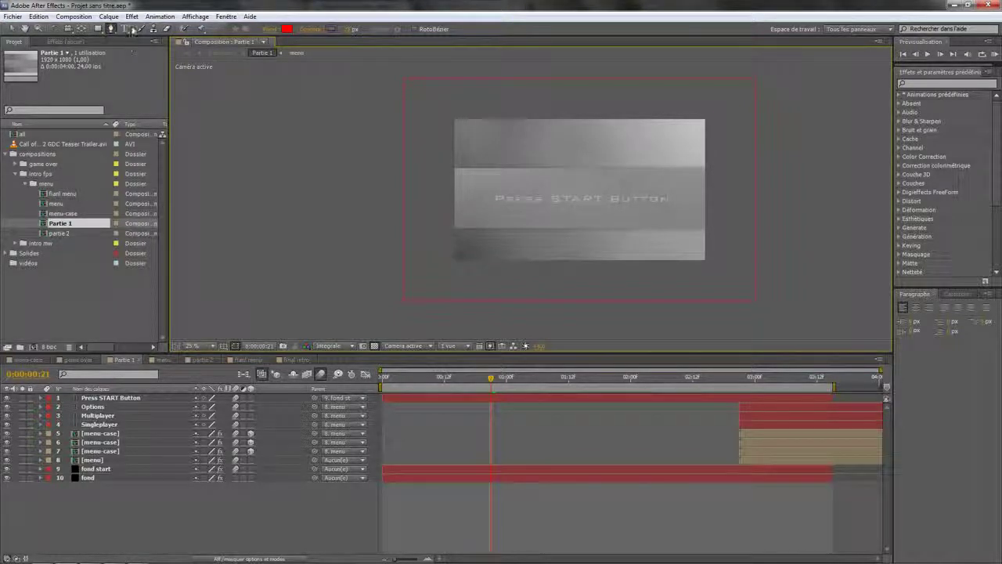
{"action": "key", "text": "g"}
{"action": "key", "text": "g"}
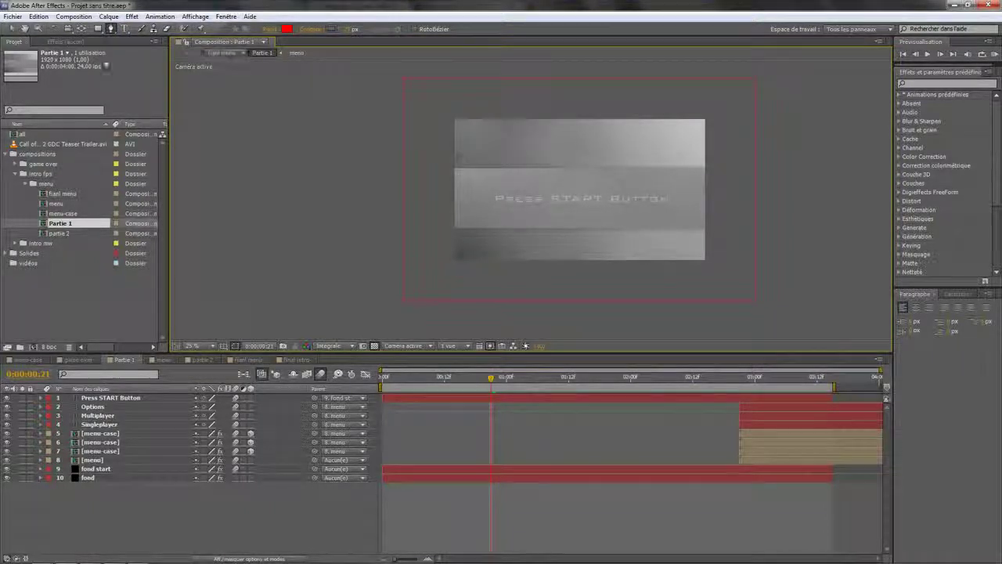
{"action": "key", "text": "v"}
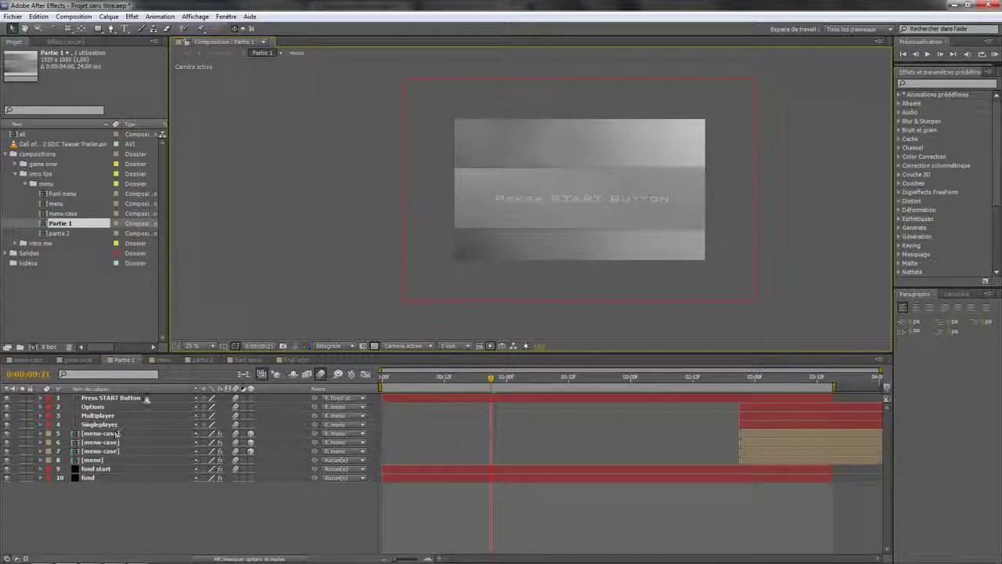
Select the Press START Button, fond and uppermost menu-case layers of Partie 1 in turn to review them.
{"action": "left_click", "coordinate": [148, 398]}
{"action": "left_click", "coordinate": [125, 496]}
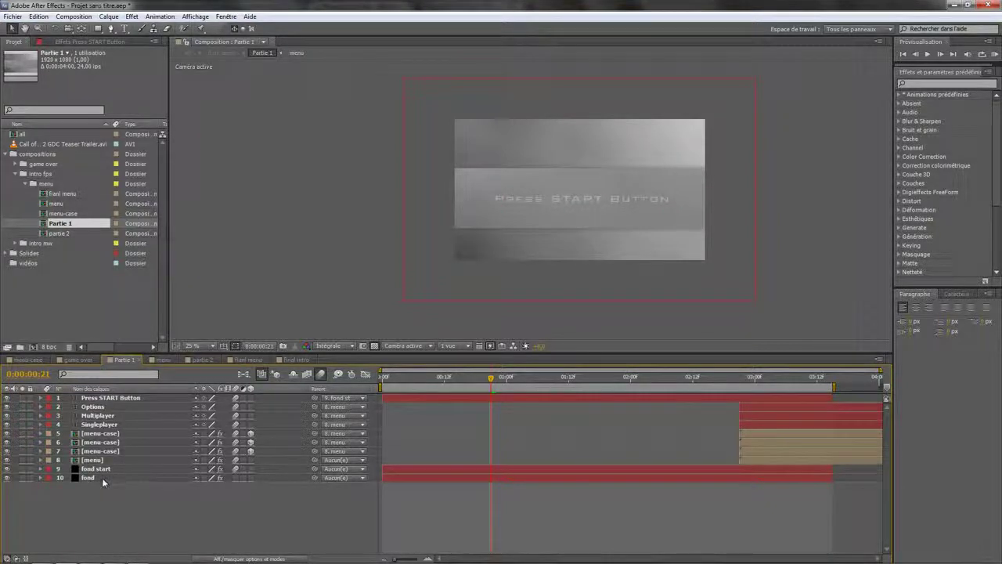
{"action": "left_click", "coordinate": [105, 478]}
{"action": "left_click", "coordinate": [115, 435]}
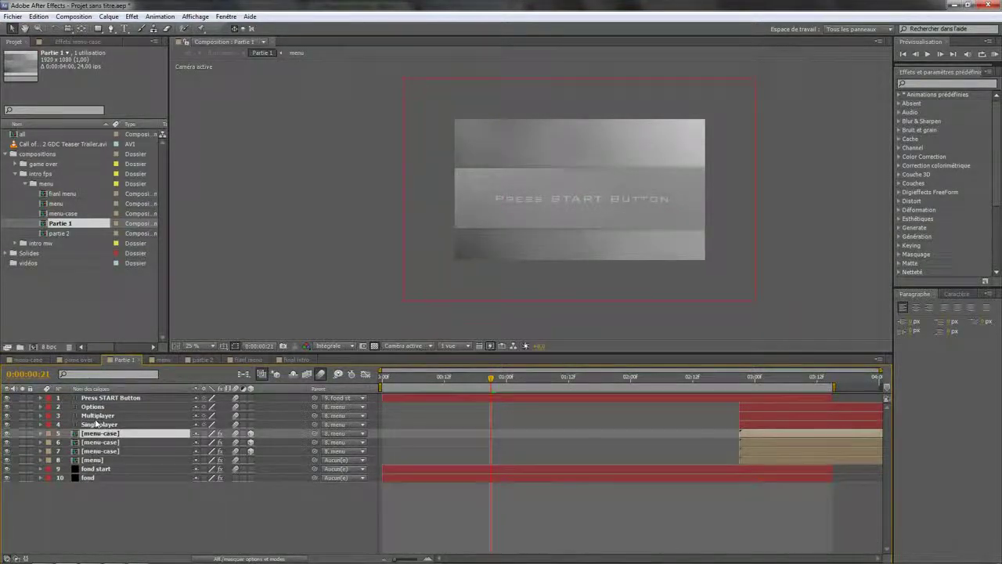
Expand the Multiplayer layer, reveal only its keyframed properties and select the Décalage property of Range Selector 1.
{"action": "left_click", "coordinate": [98, 416]}
{"action": "left_click", "coordinate": [41, 416]}
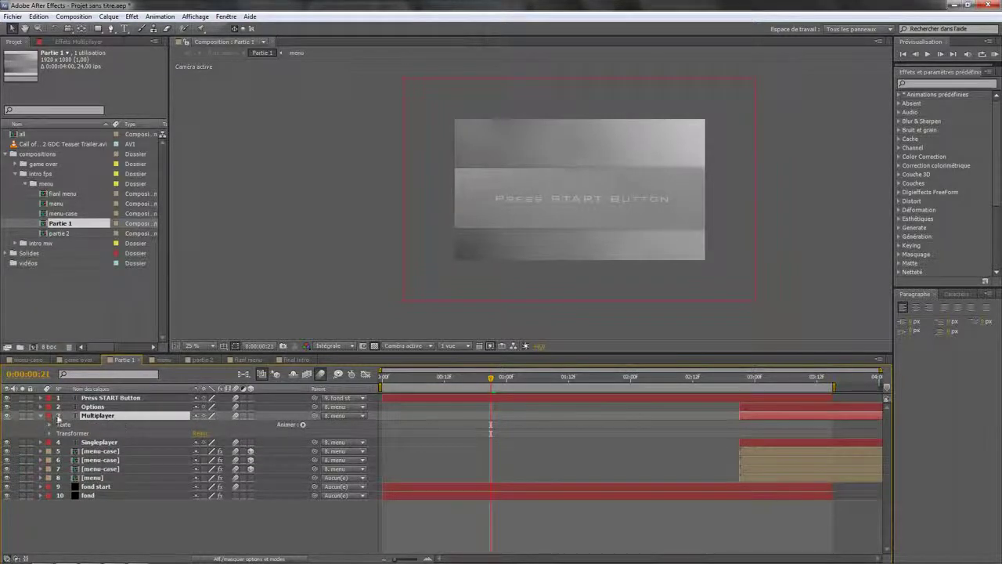
{"action": "key", "text": "u"}
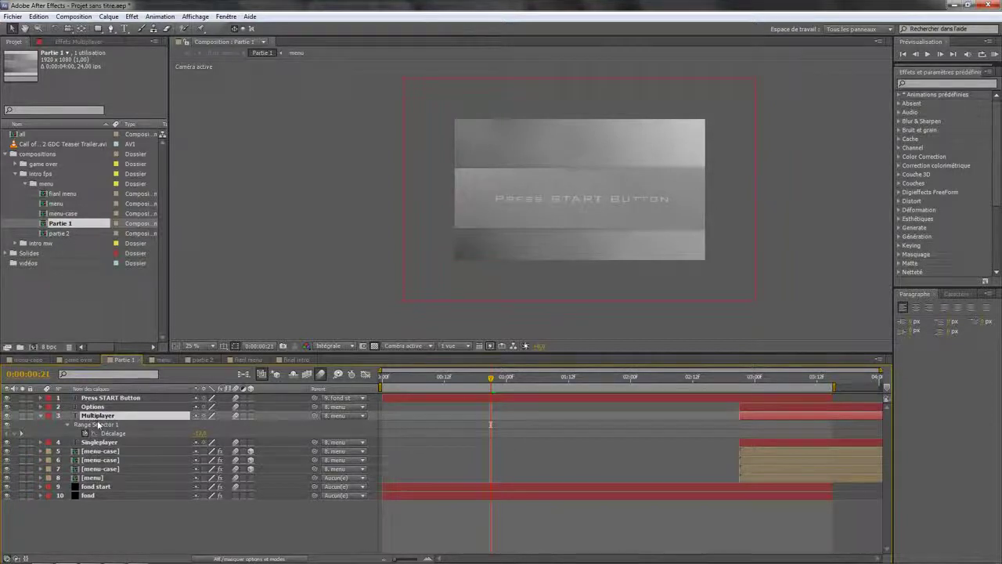
{"action": "left_click", "coordinate": [102, 434]}
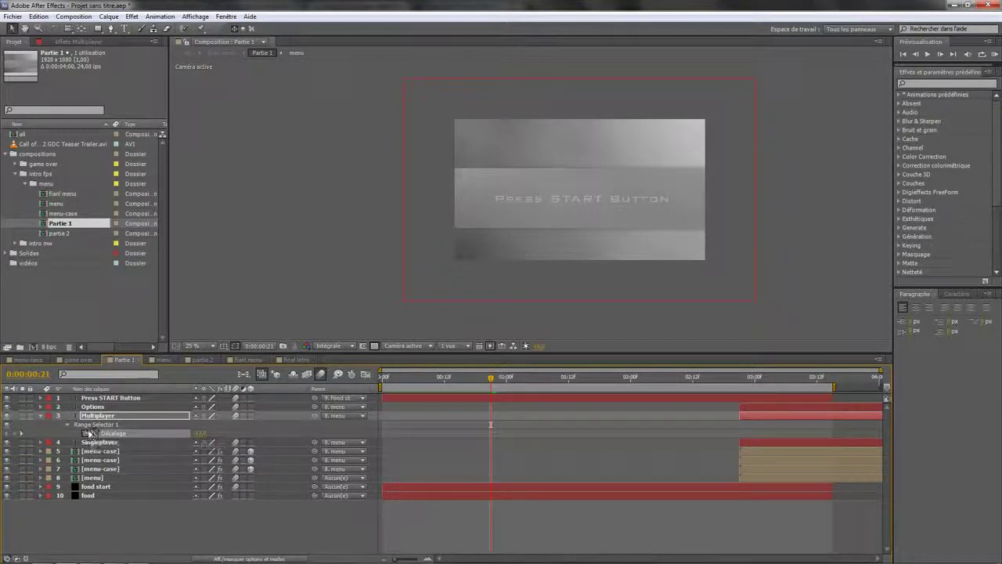
{"action": "left_click", "coordinate": [85, 433]}
Show and hide the keyframed properties of the Options and Press START Button layers.
{"action": "left_click", "coordinate": [115, 409]}
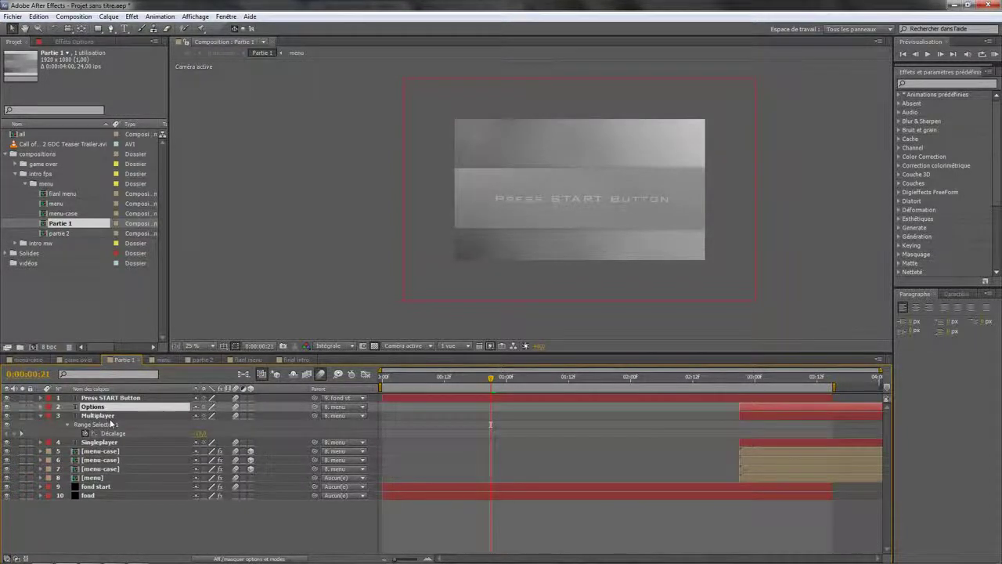
{"action": "key", "text": "u"}
{"action": "left_click", "coordinate": [126, 399]}
{"action": "key", "text": "u"}
{"action": "key", "text": "u"}
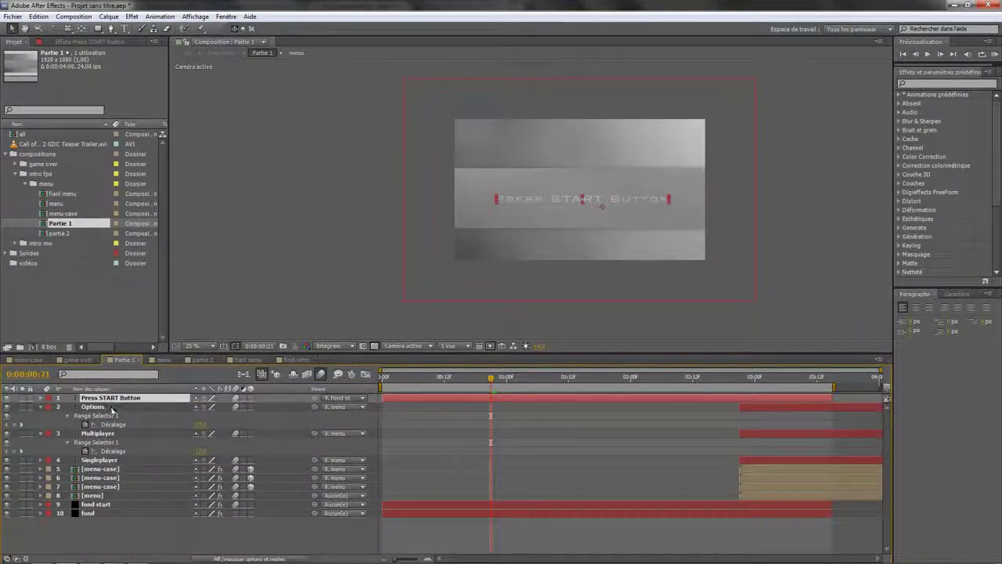
{"action": "left_click", "coordinate": [113, 407]}
{"action": "key", "text": "u"}
{"action": "left_click", "coordinate": [121, 400]}
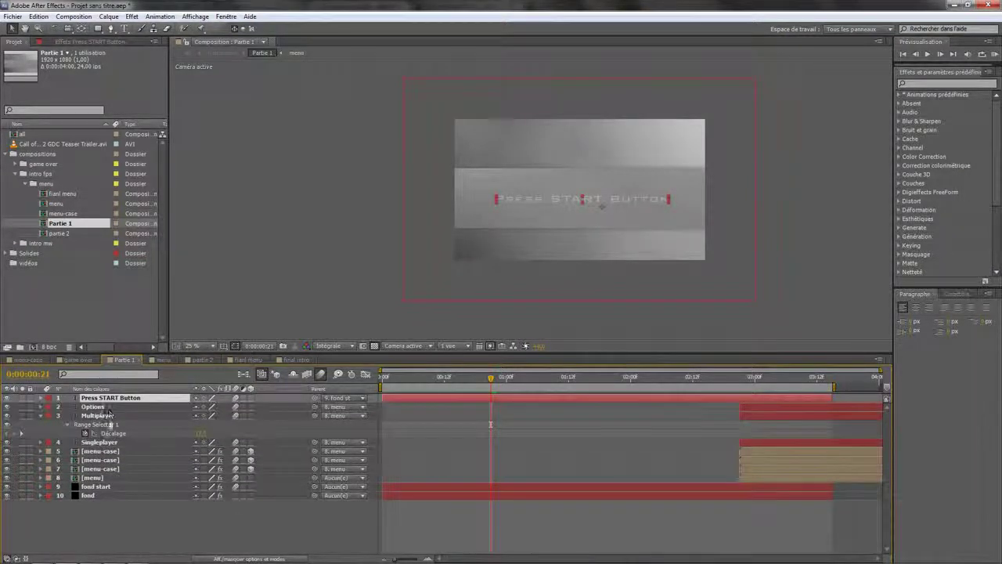
Expand the Multiplayer layer's Range Selector 1 and its full Texte properties, and select Décalage under Evaporate Animator.
{"action": "left_click", "coordinate": [109, 415]}
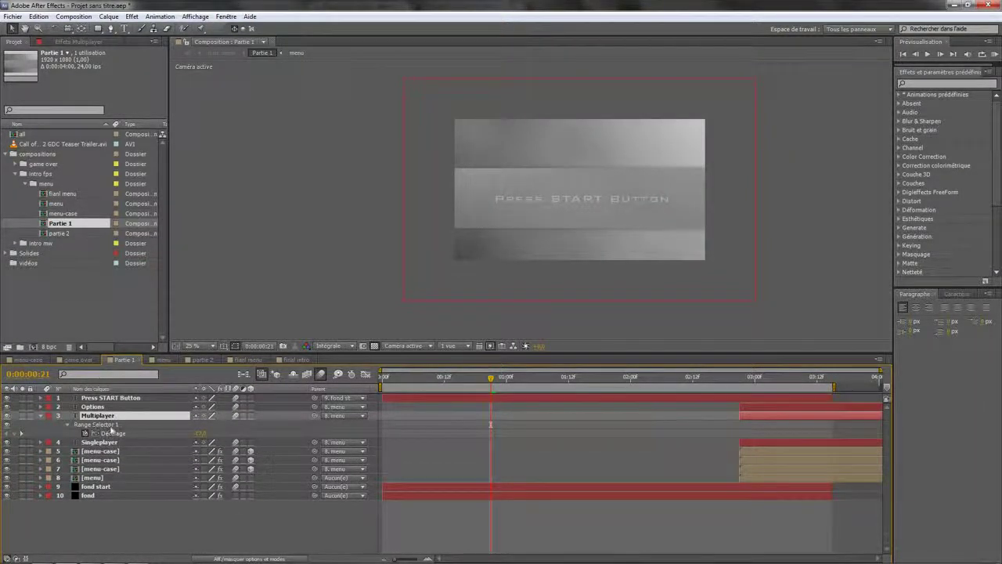
{"action": "left_click", "coordinate": [67, 423]}
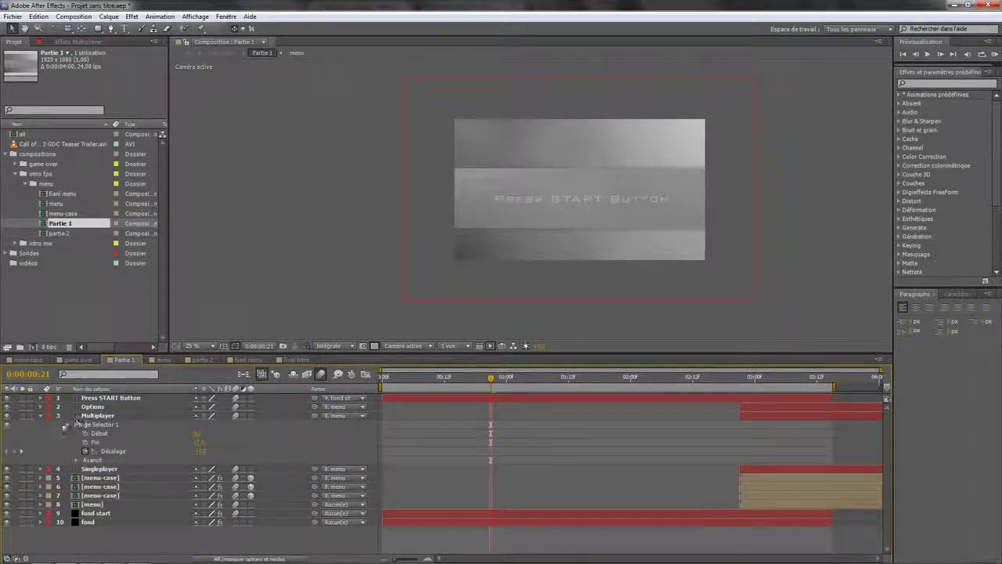
{"action": "left_click", "coordinate": [41, 416]}
{"action": "left_click", "coordinate": [41, 416]}
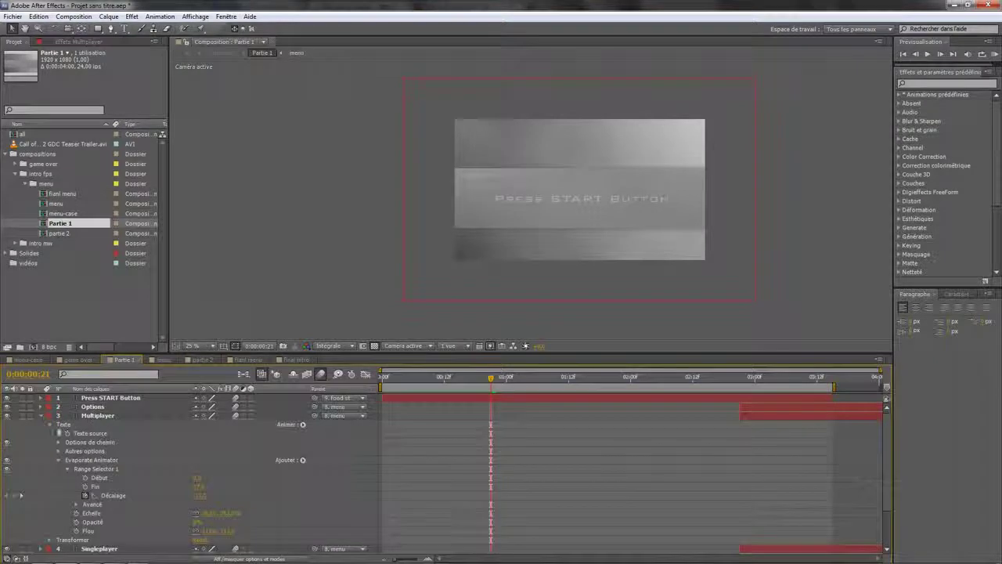
{"action": "left_click", "coordinate": [113, 496]}
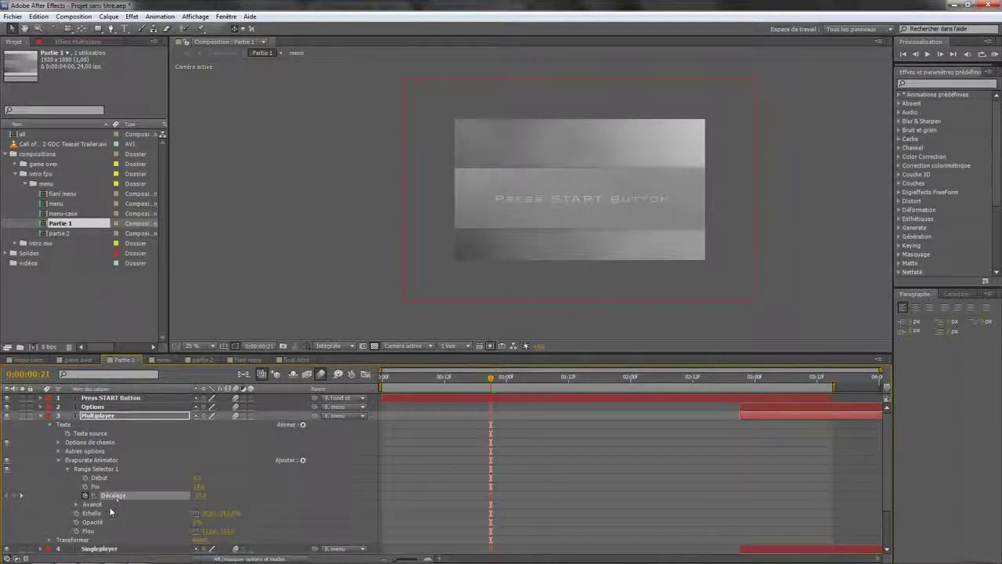
Reveal the Multiplayer layer's keyframed properties, switch to all its modified properties and collapse the layer.
{"action": "key", "text": "u"}
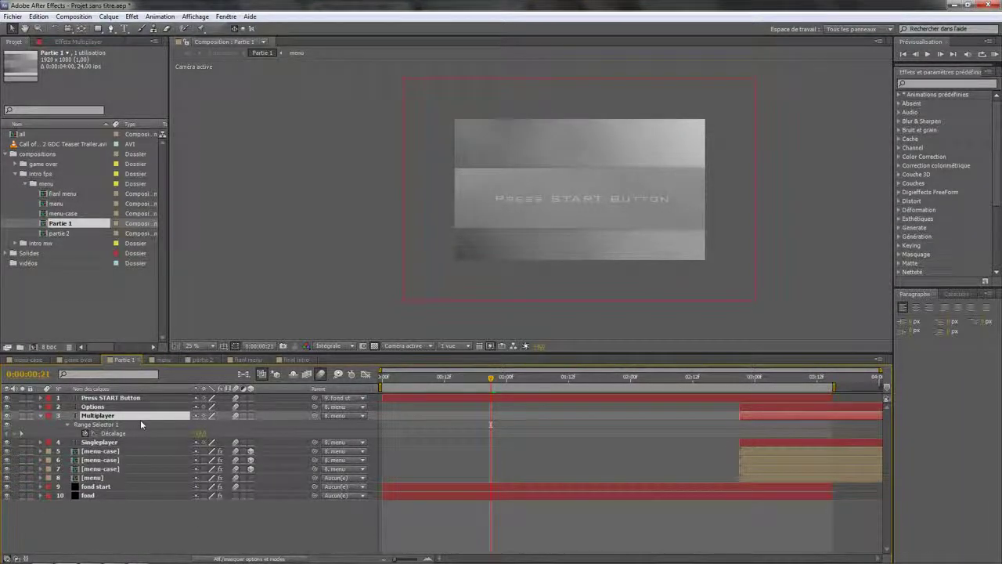
{"action": "key", "text": "u"}
{"action": "key", "text": "u"}
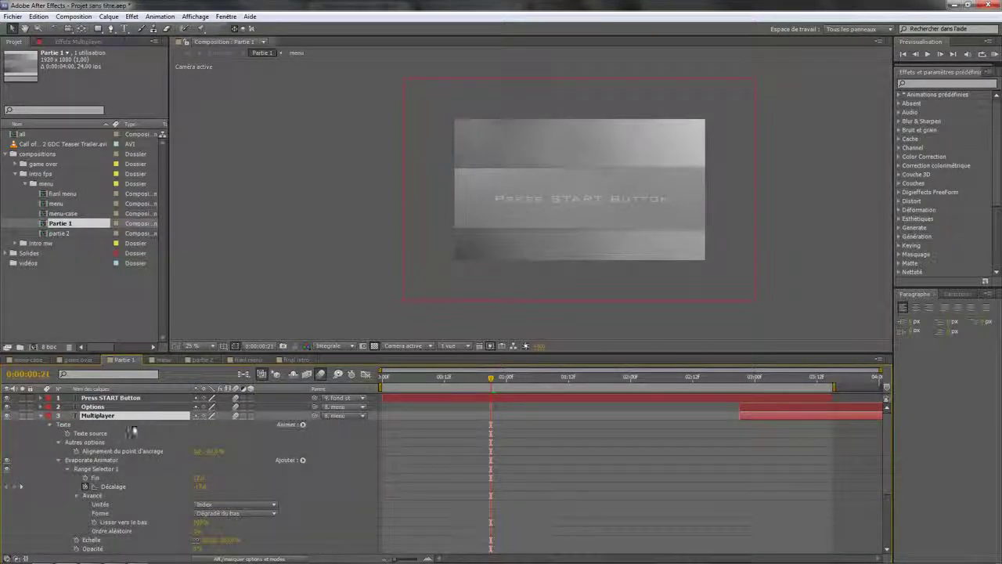
{"action": "key", "text": "u"}
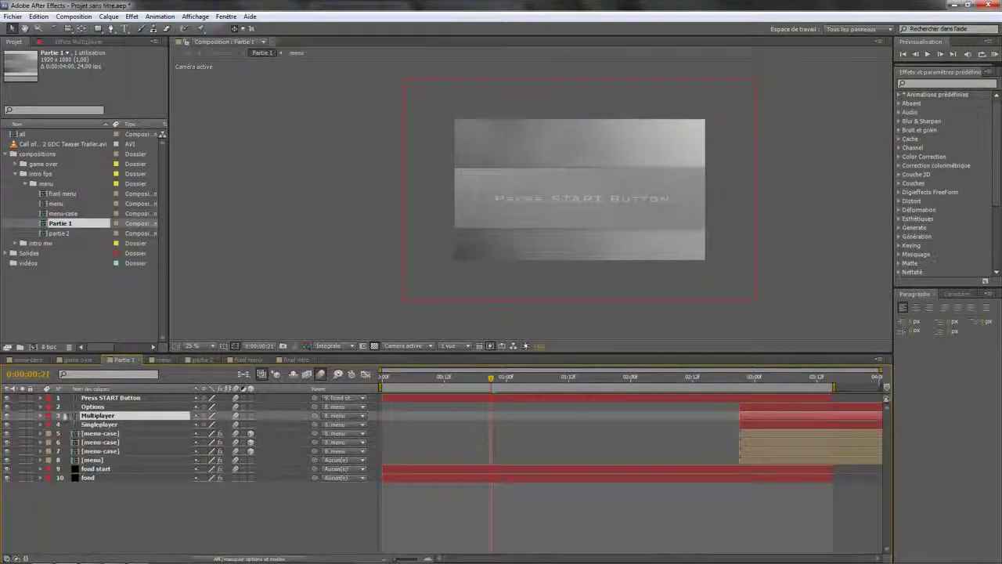
Reveal all modified properties of the Options layer to examine its Evaporate Animator settings and collapse it again.
{"action": "left_click", "coordinate": [93, 407]}
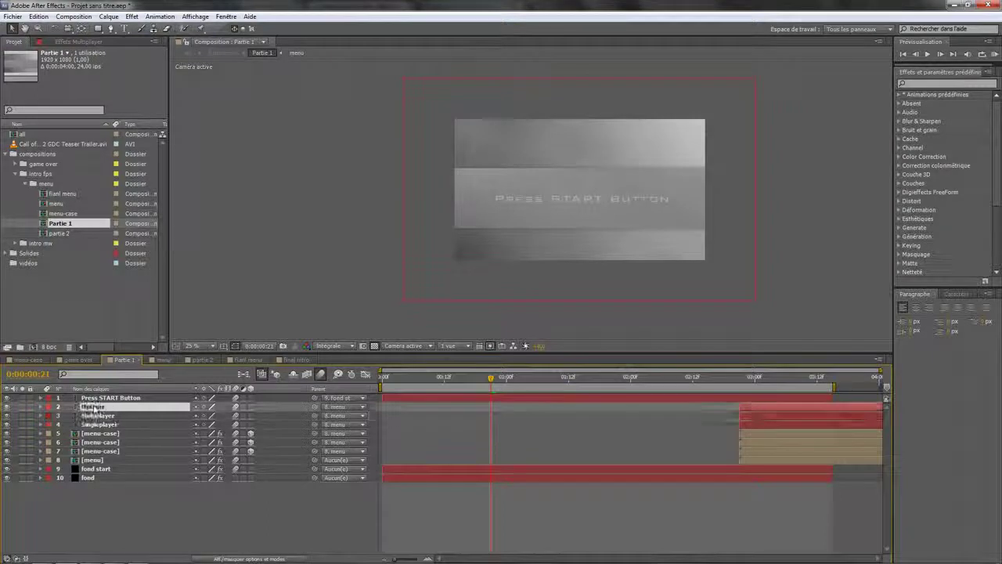
{"action": "key", "text": "u"}
{"action": "key", "text": "u"}
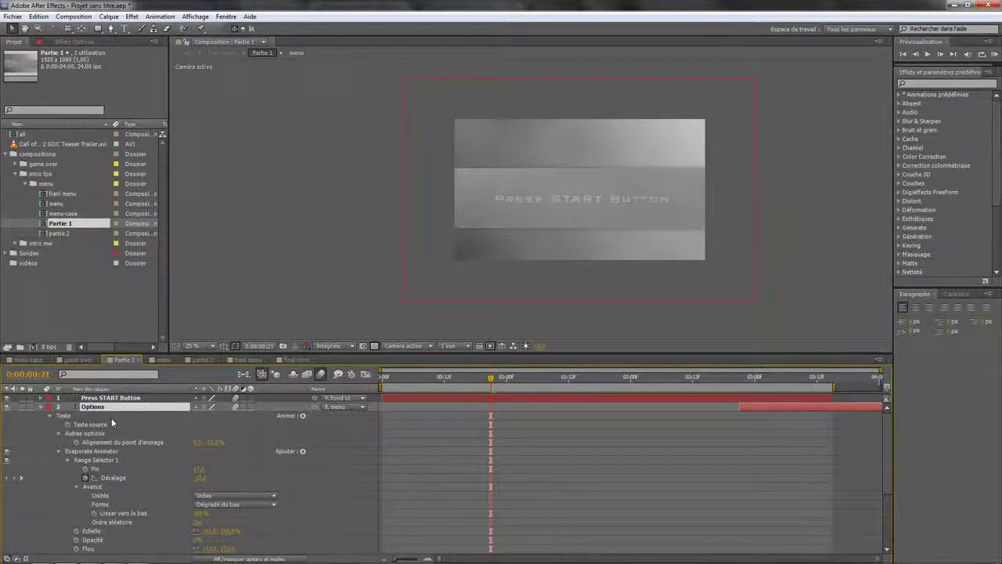
{"action": "key", "text": "u"}
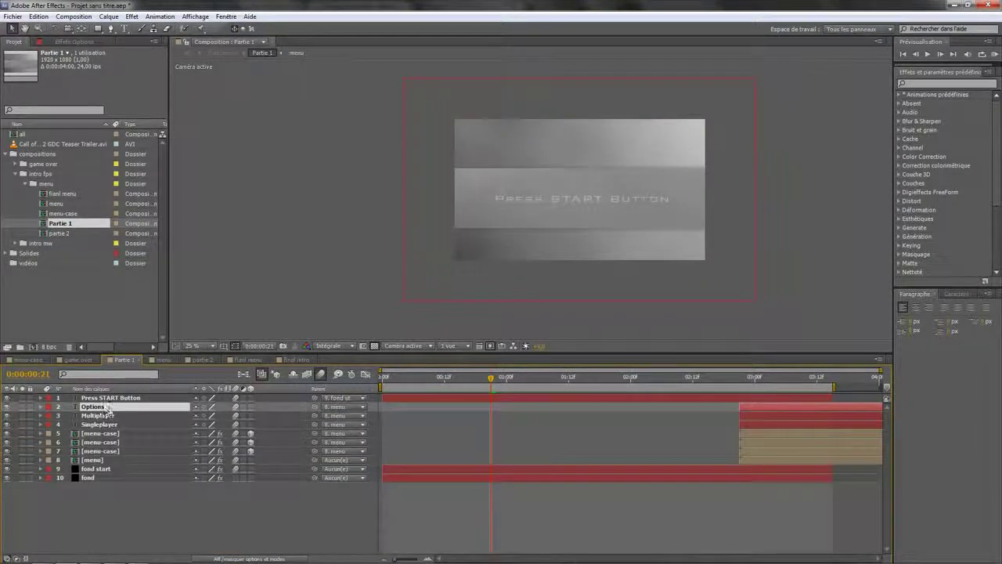
Reveal the modified properties of the Press START Button layer, go through Opacité, Position and Texte source, and collapse the layer.
{"action": "left_click", "coordinate": [116, 398]}
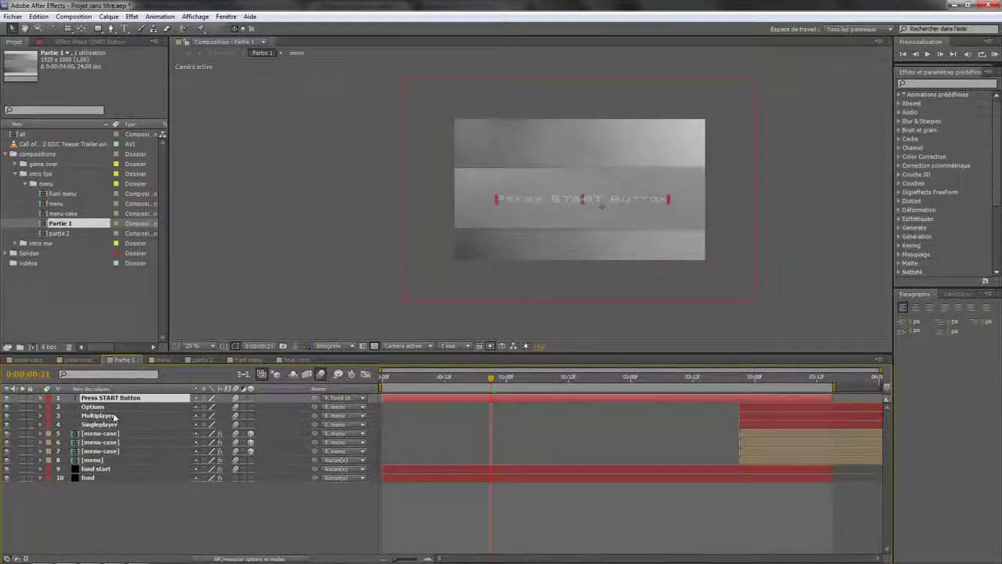
{"action": "key", "text": "u"}
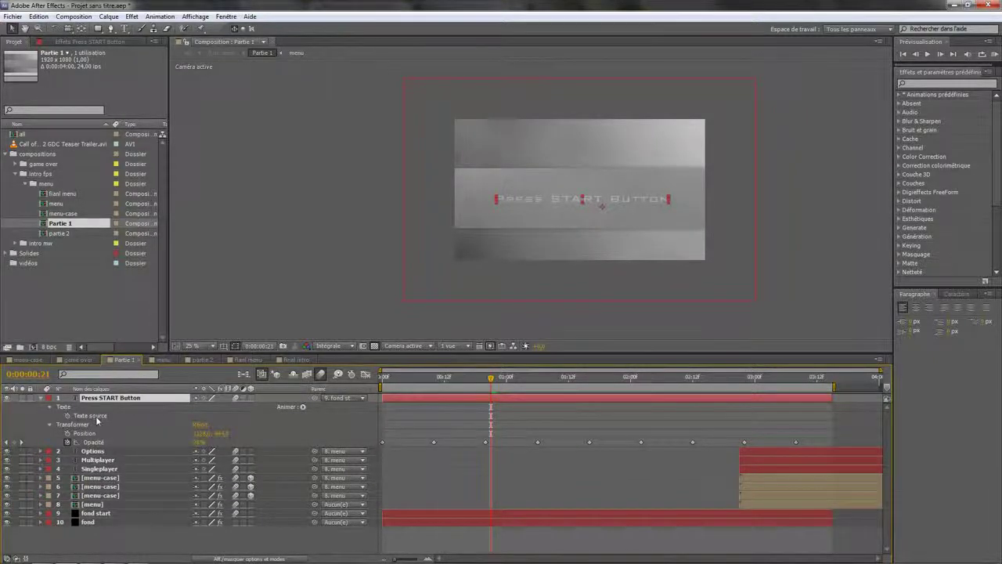
{"action": "left_click", "coordinate": [102, 451]}
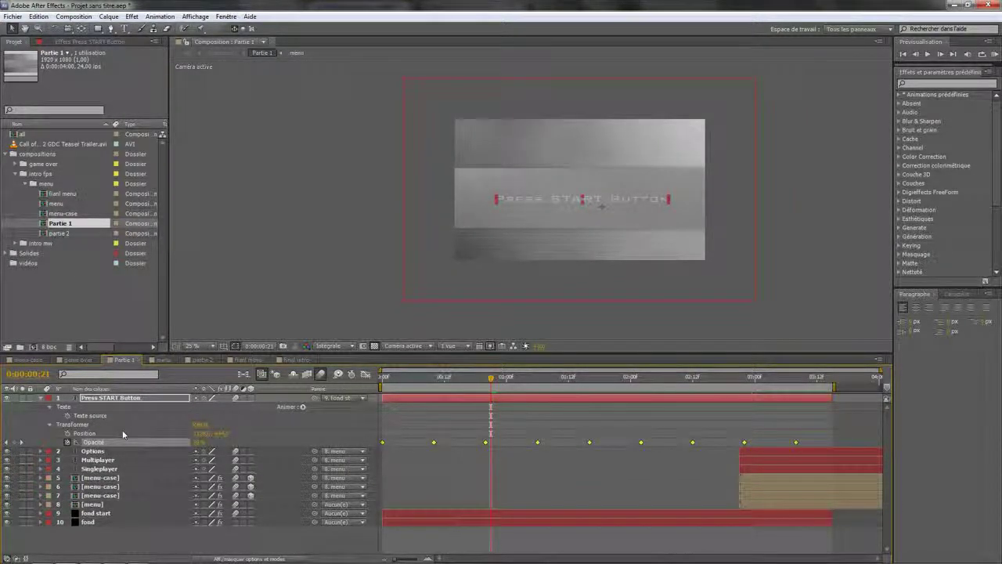
{"action": "left_click", "coordinate": [126, 433]}
{"action": "left_click", "coordinate": [119, 416]}
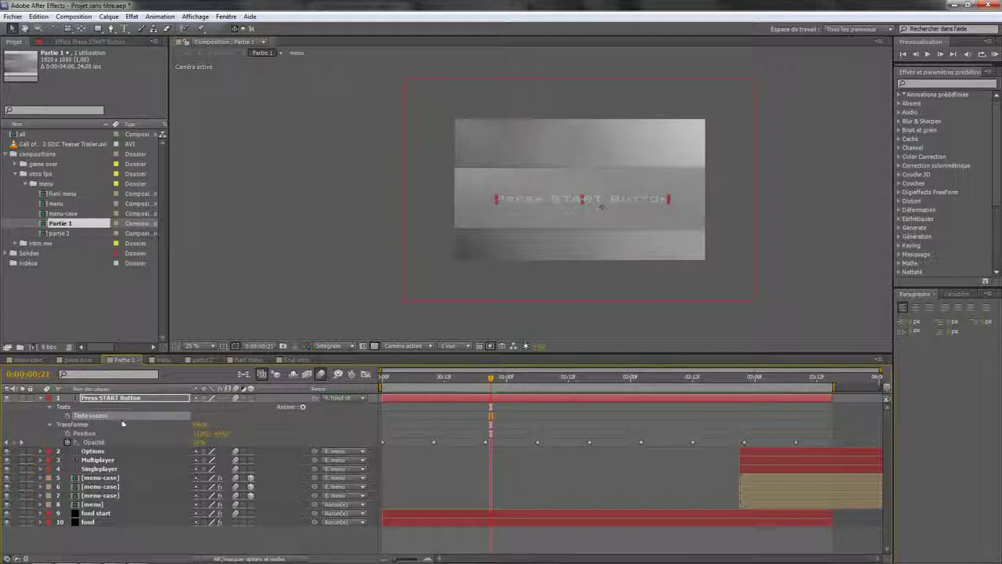
{"action": "left_click", "coordinate": [174, 398]}
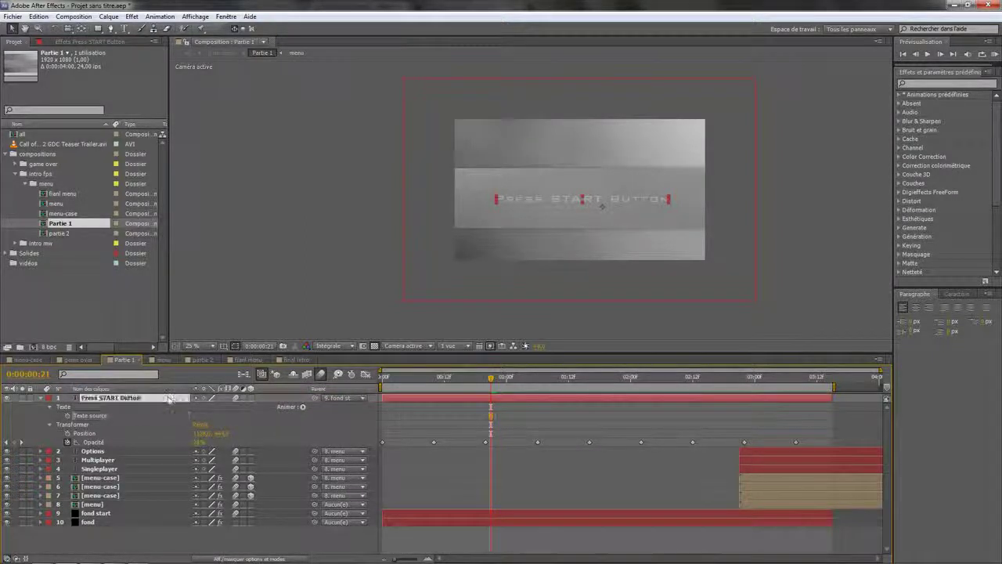
{"action": "key", "text": "Return"}
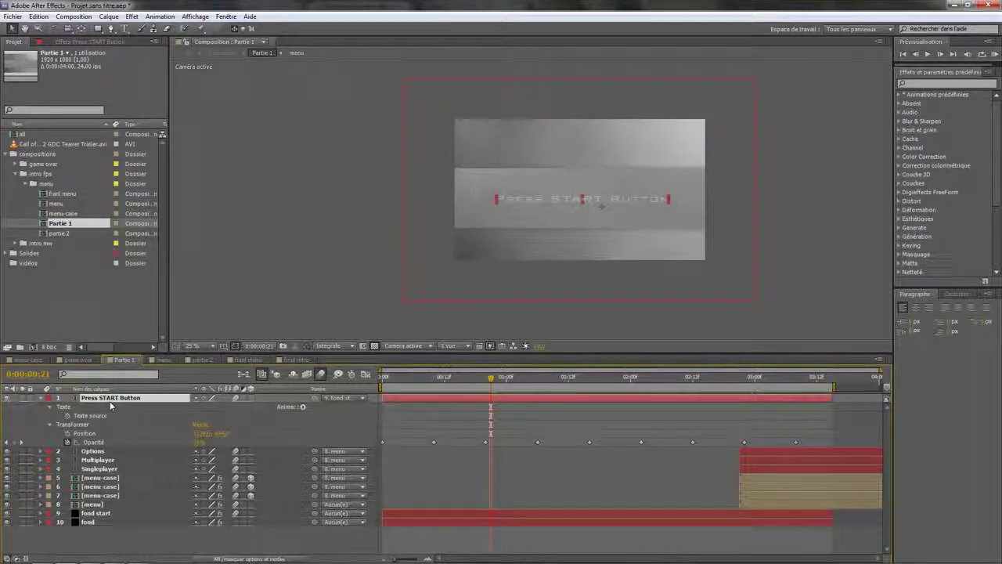
{"action": "key", "text": "u"}
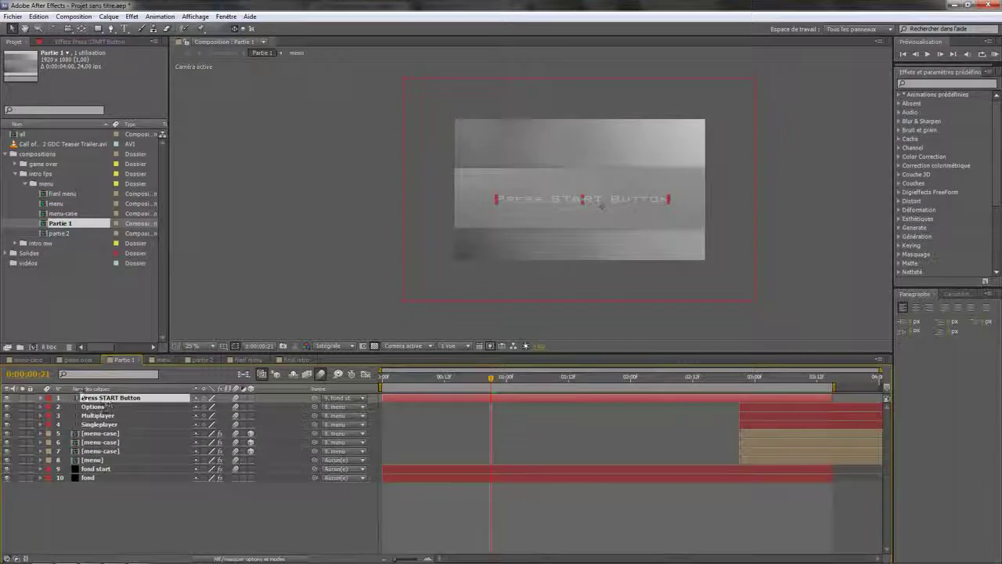
Expand the Texte group of the Press START Button layer and select both Texte source and Autres options.
{"action": "left_click", "coordinate": [40, 398]}
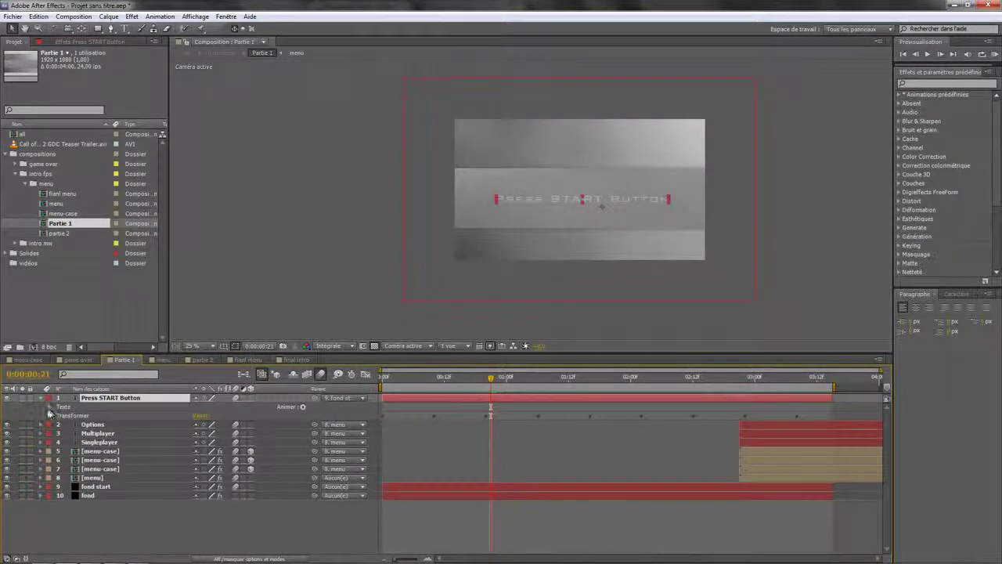
{"action": "left_click", "coordinate": [50, 407]}
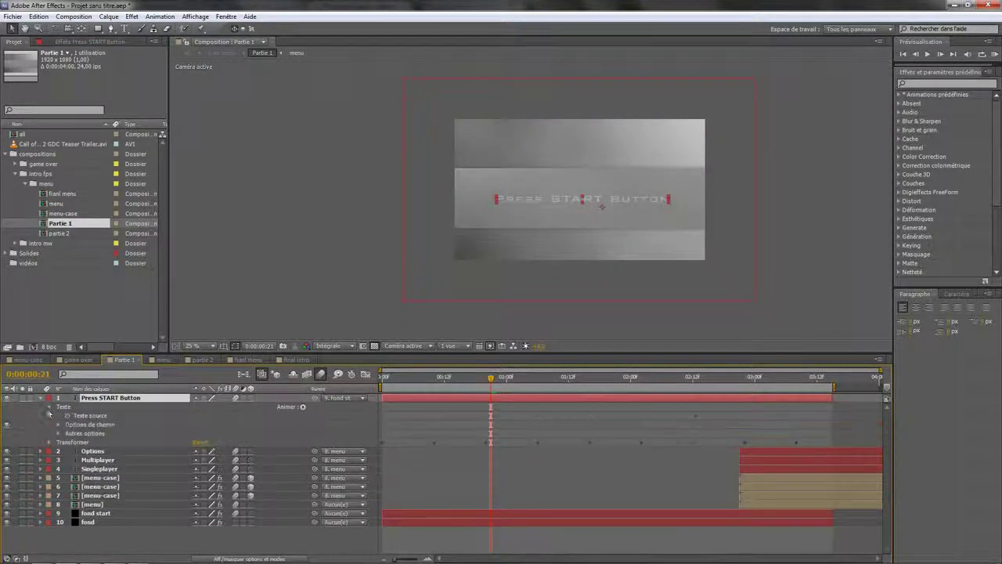
{"action": "left_click", "coordinate": [97, 415]}
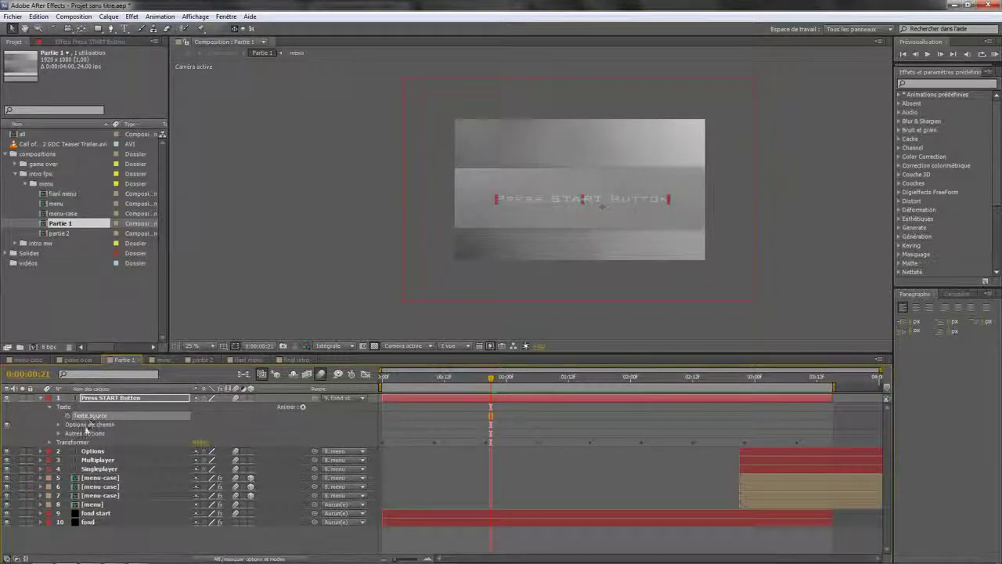
{"action": "left_click", "coordinate": [95, 437]}
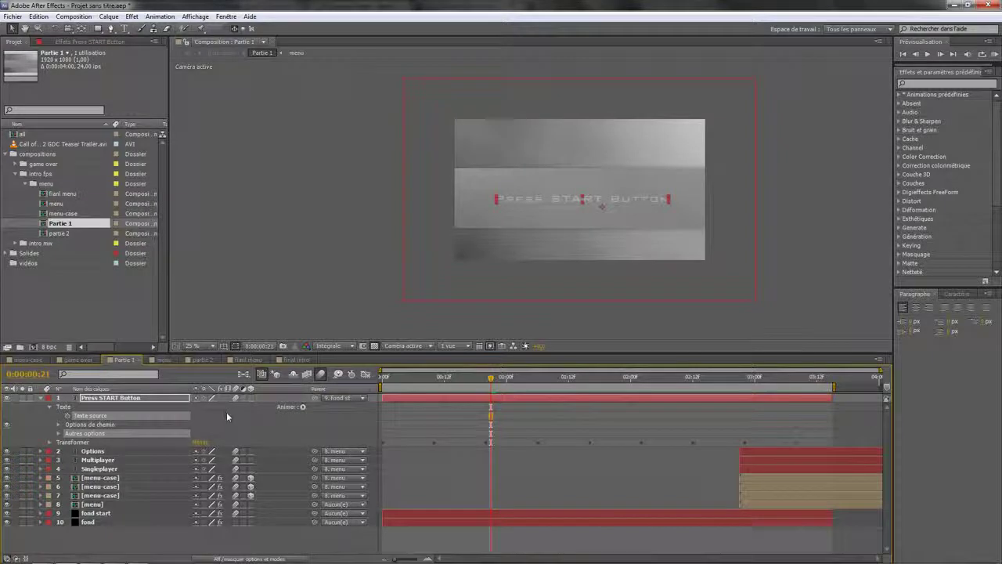
Isolate the selected Texte source and Autres options properties of Press START Button and collapse the Texte group and the layer.
{"action": "key", "text": "s"}
{"action": "key", "text": "s"}
{"action": "left_click", "coordinate": [204, 414]}
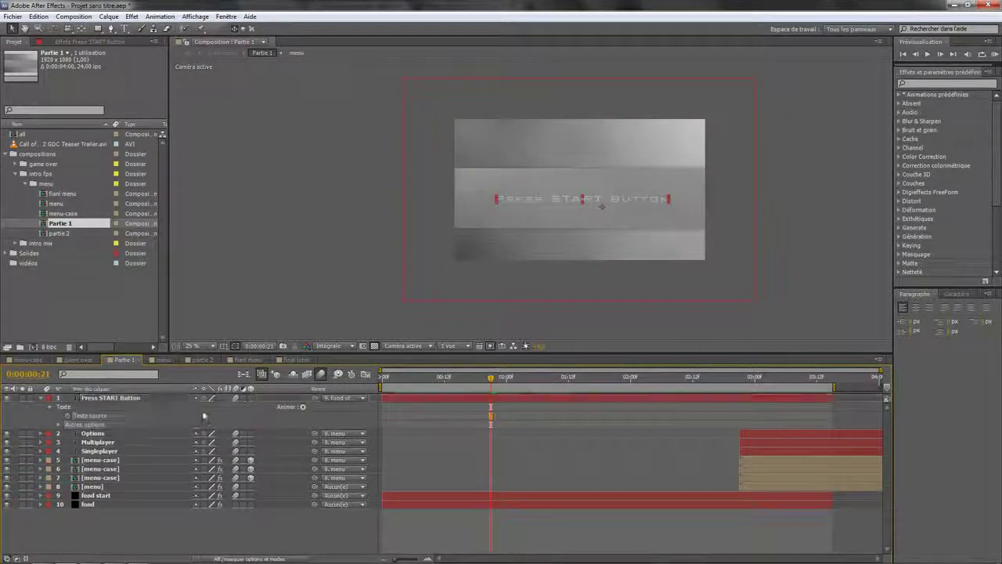
{"action": "left_click", "coordinate": [127, 423]}
{"action": "left_click", "coordinate": [117, 416]}
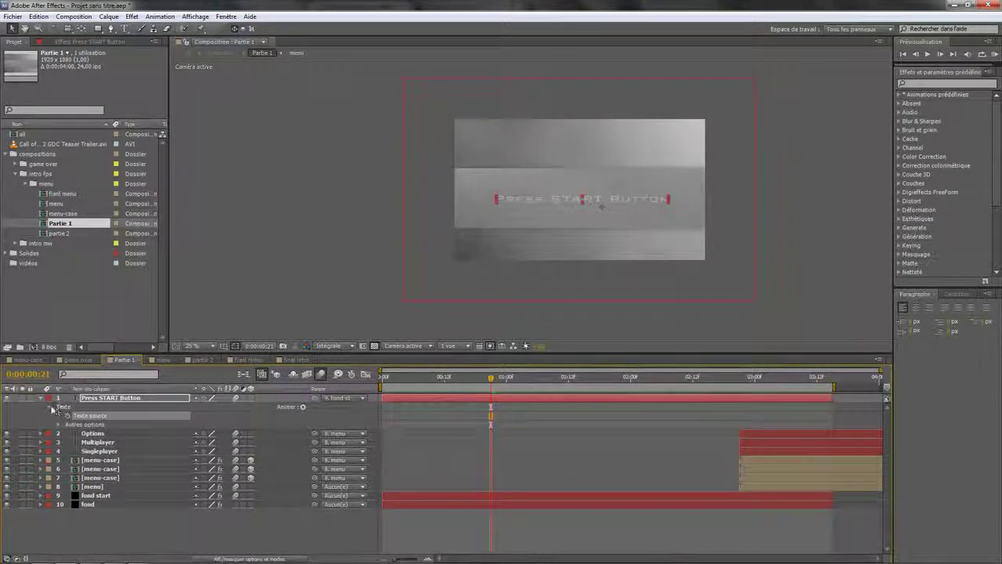
{"action": "left_click", "coordinate": [50, 408]}
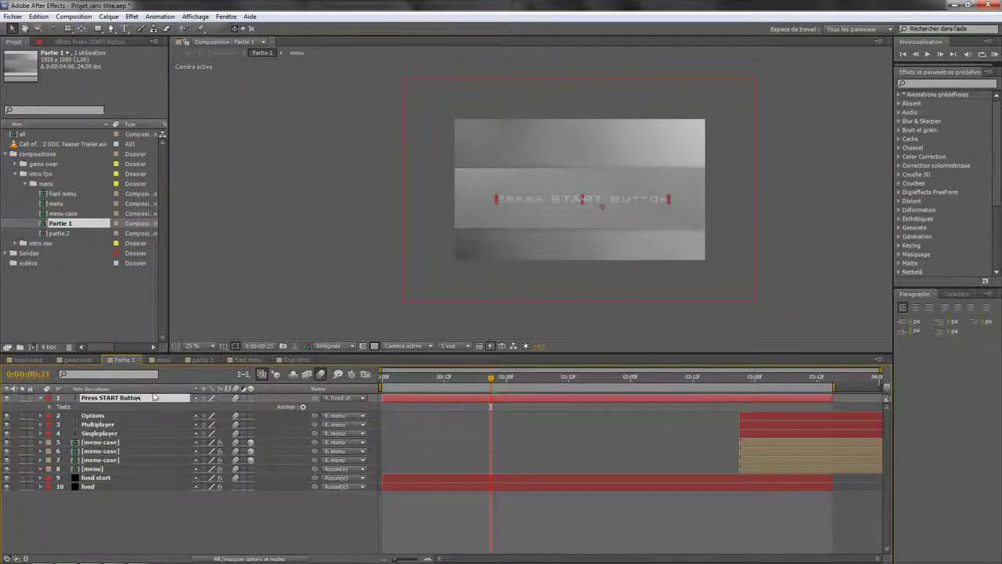
{"action": "left_click", "coordinate": [40, 399]}
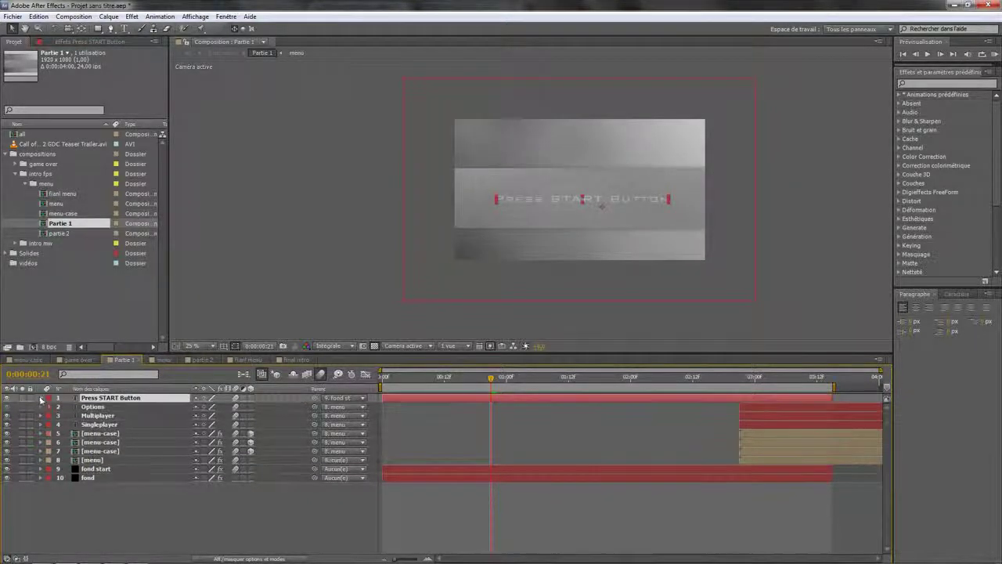
Reveal the Echelle, Opacité and Position properties of Press START Button one at a time and hide them again.
{"action": "key", "text": "s"}
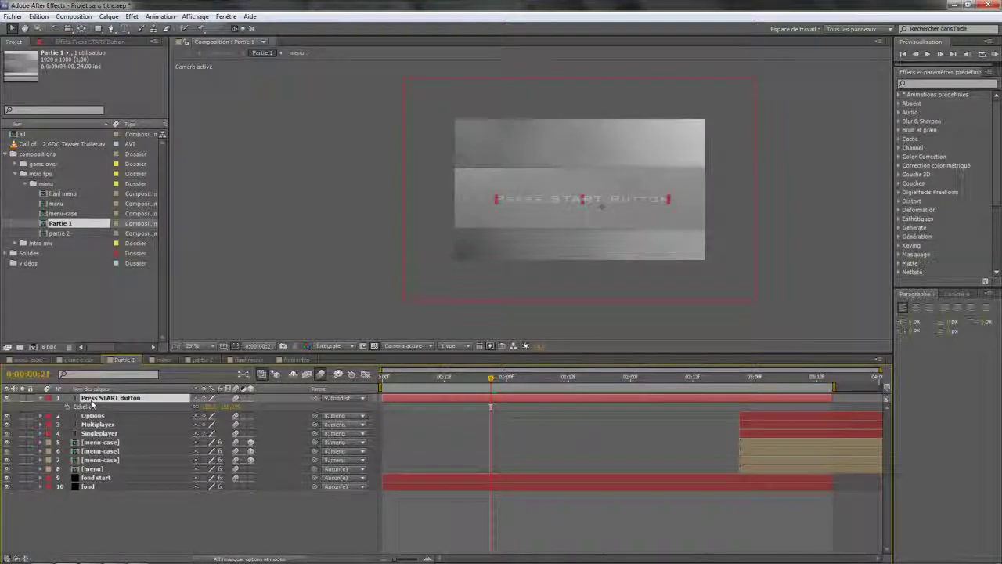
{"action": "key", "text": "t"}
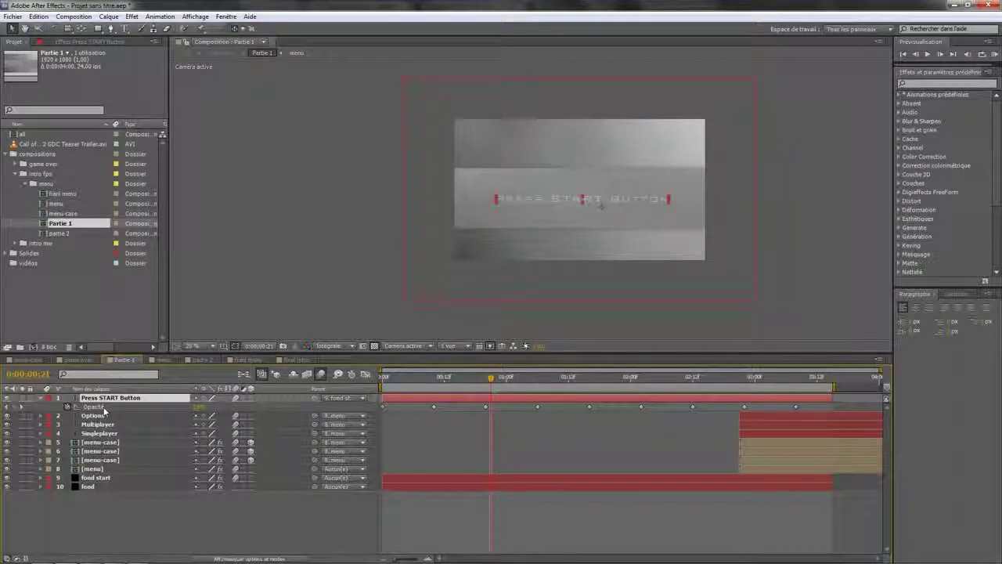
{"action": "key", "text": "p"}
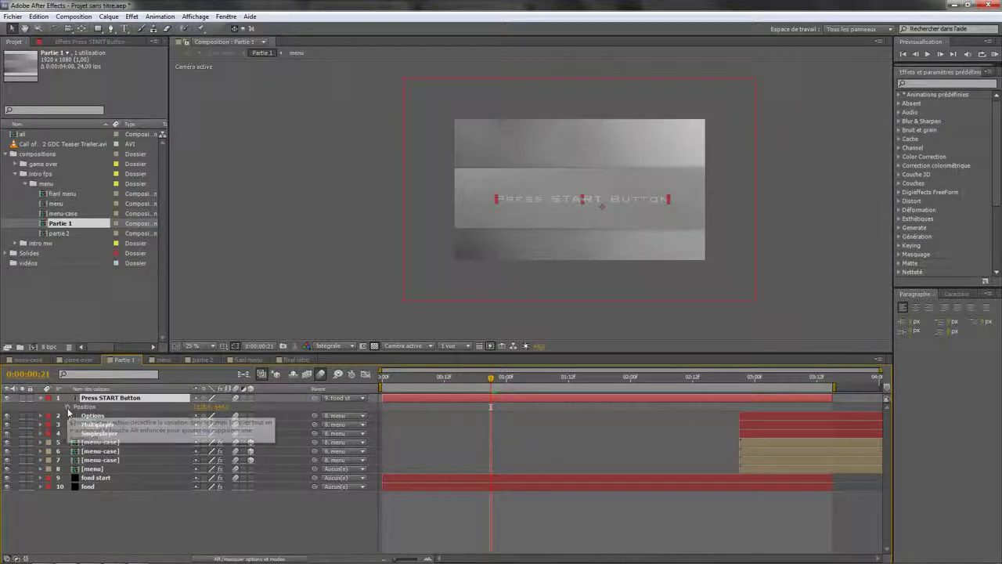
{"action": "key", "text": "p"}
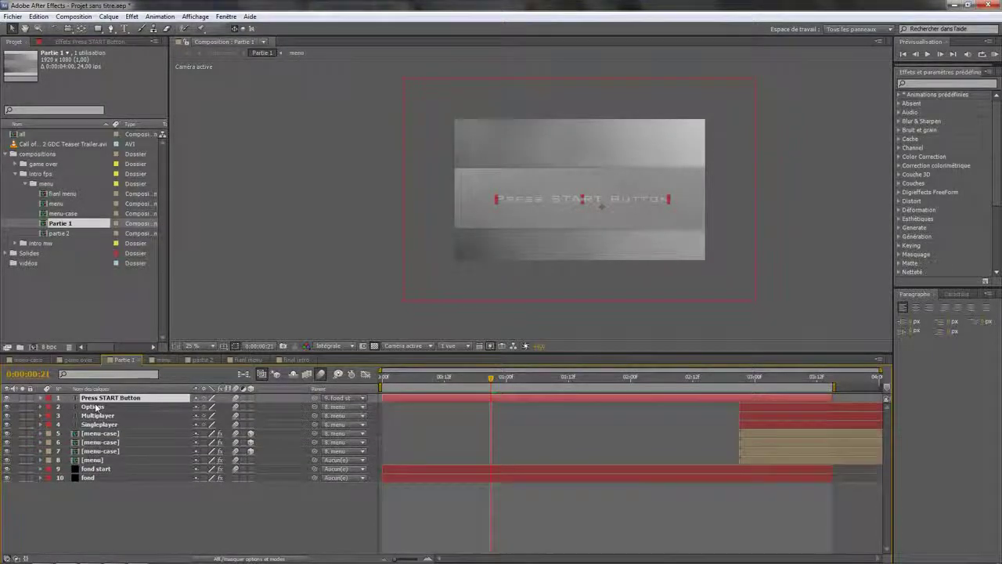
Go down through the menu-case and menu layers to fond start and reveal all of its mask properties.
{"action": "left_click", "coordinate": [101, 433]}
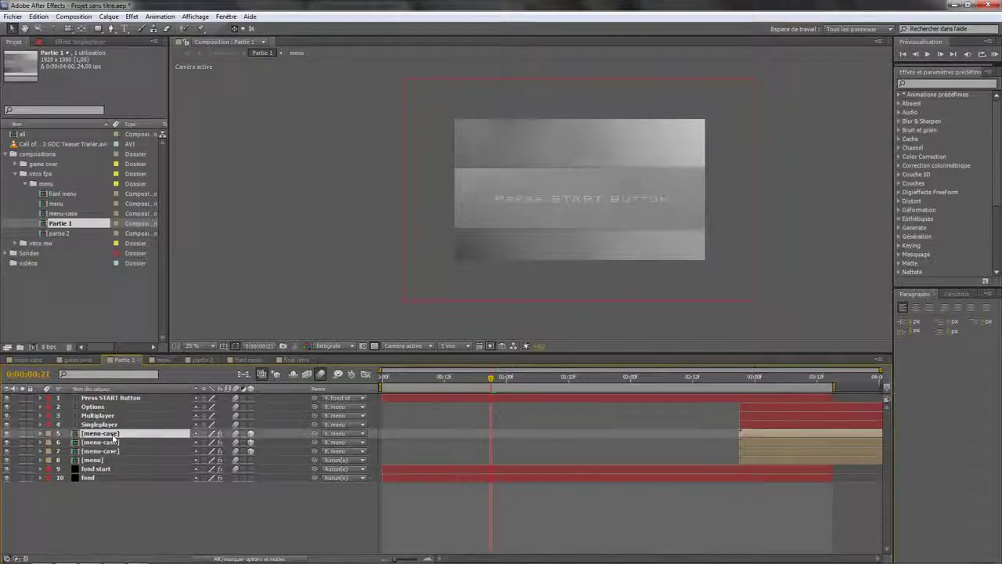
{"action": "left_click", "coordinate": [113, 442]}
{"action": "left_click", "coordinate": [110, 451]}
{"action": "left_click", "coordinate": [107, 459]}
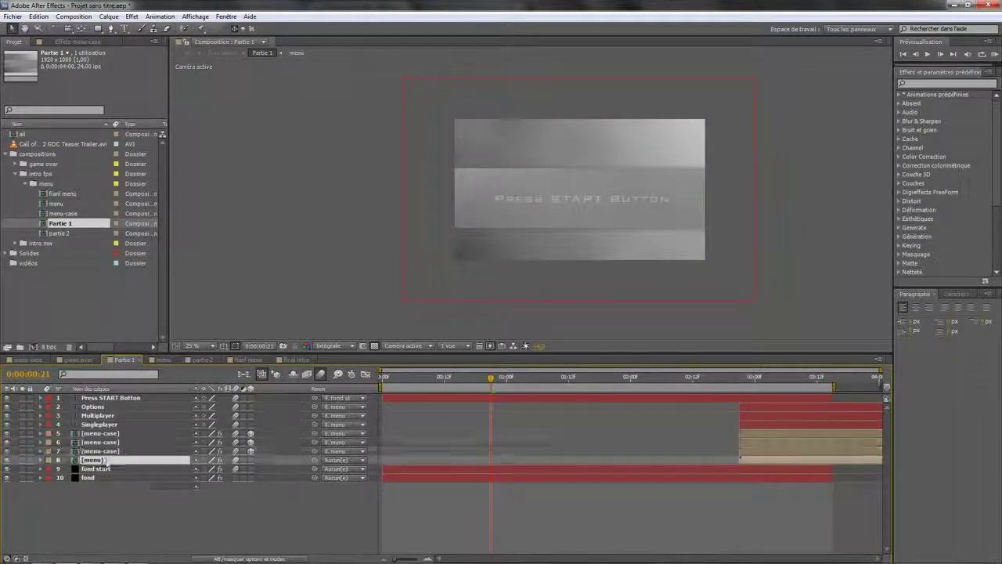
{"action": "left_click", "coordinate": [96, 469]}
{"action": "key", "text": "m"}
{"action": "key", "text": "m"}
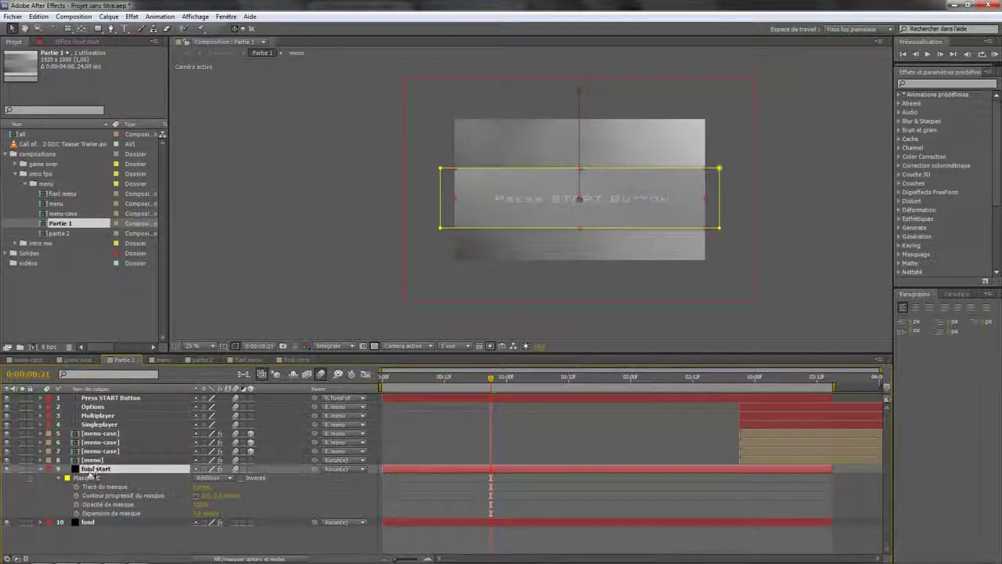
Hide the full mask properties of the fond start layer and reveal only Tracé du masque under Masque 1.
{"action": "left_click", "coordinate": [63, 478]}
{"action": "key", "text": "m"}
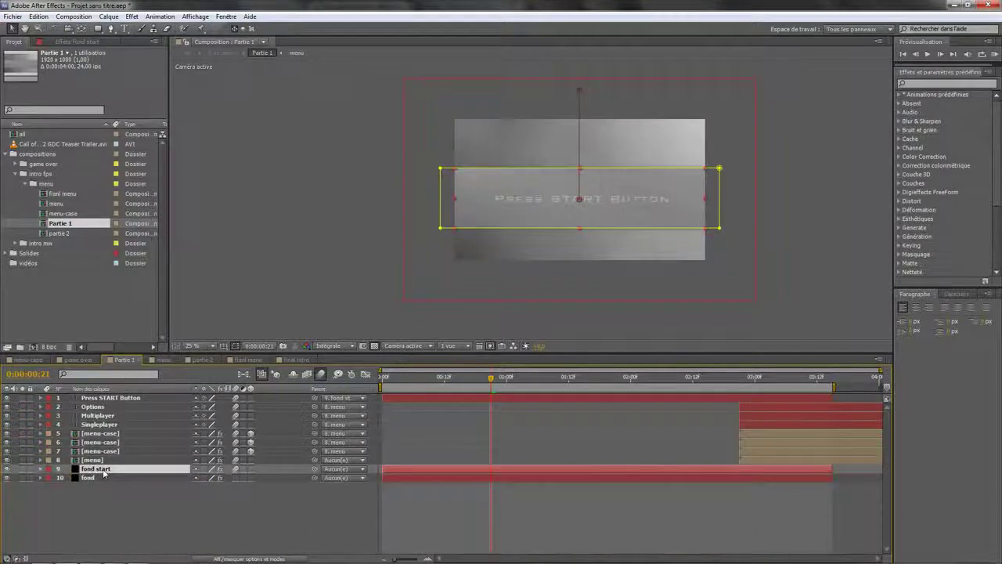
{"action": "key", "text": "m"}
{"action": "left_click", "coordinate": [100, 487]}
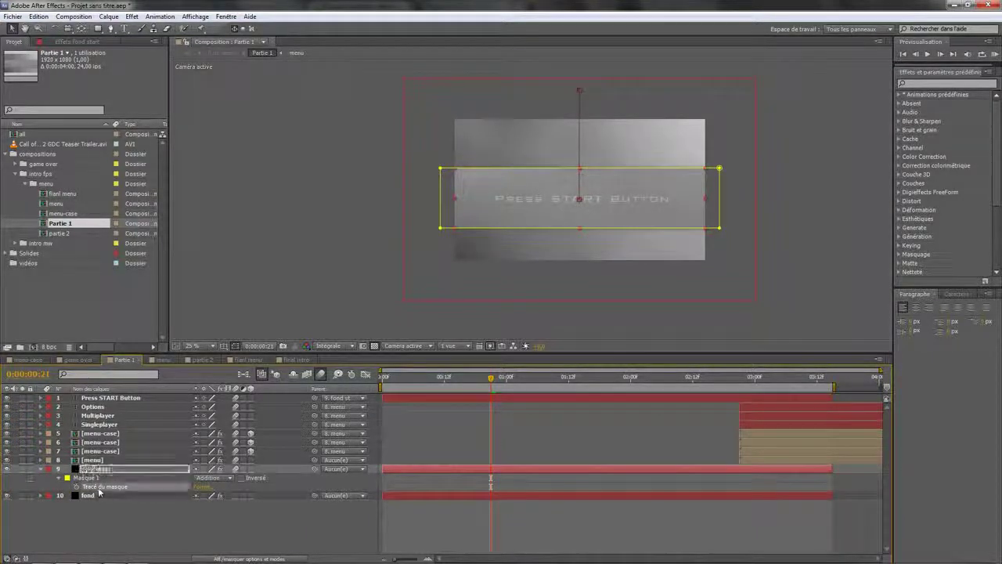
{"action": "left_click", "coordinate": [112, 478]}
{"action": "left_click", "coordinate": [114, 469]}
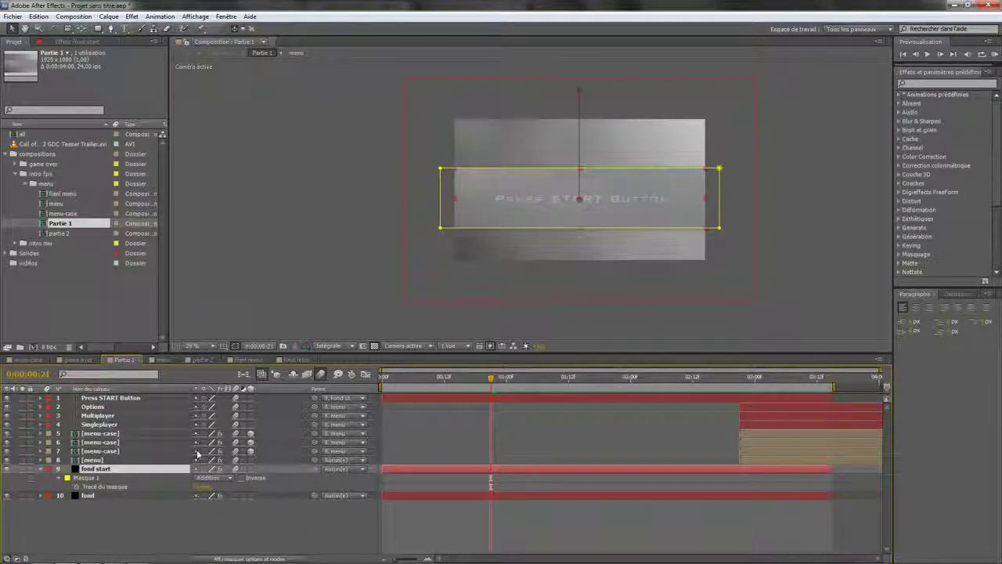
Show the complete set of mask properties on fond start again, collapse the layer and deselect it.
{"action": "key", "text": "m"}
{"action": "key", "text": "m"}
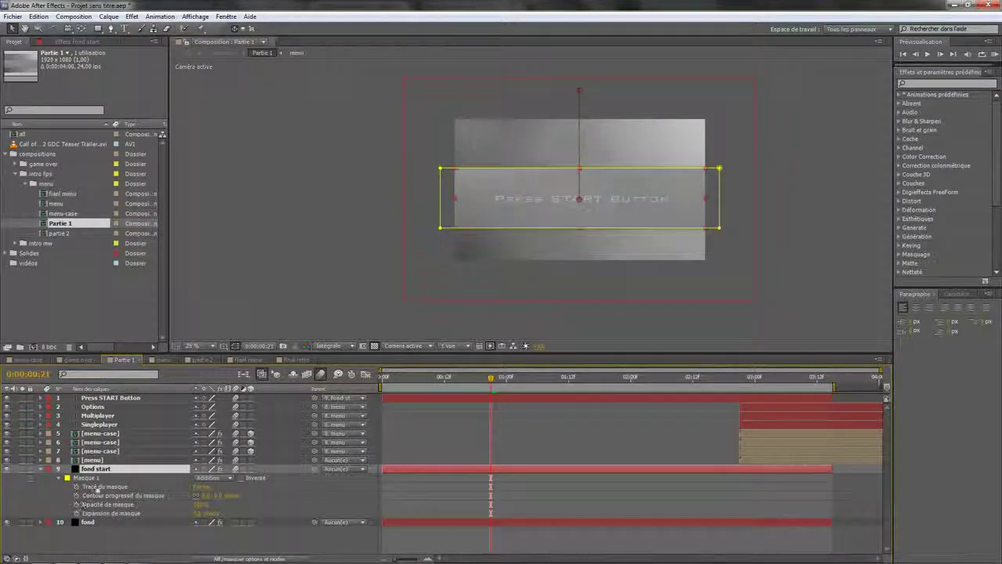
{"action": "left_click", "coordinate": [41, 471]}
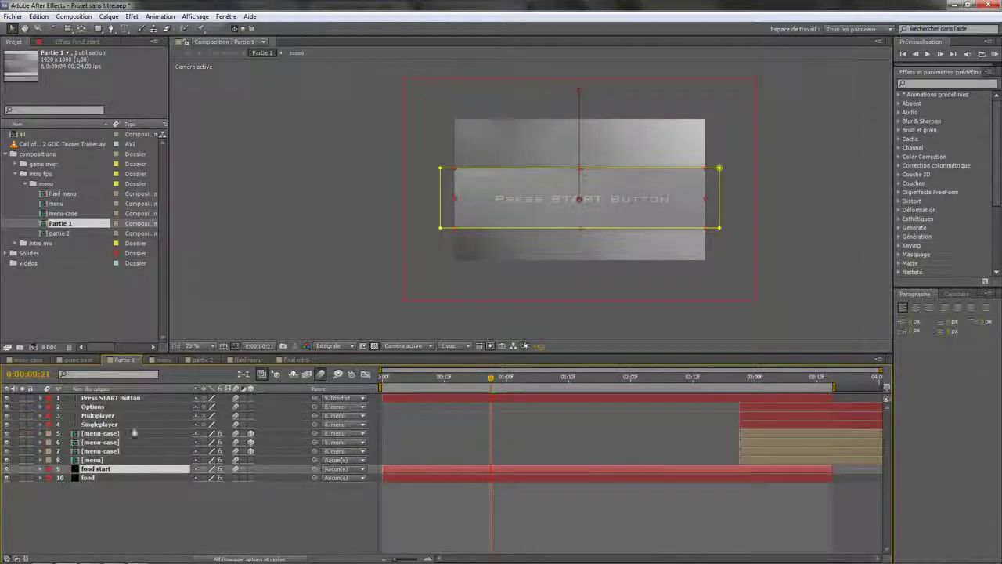
{"action": "left_click", "coordinate": [314, 329]}
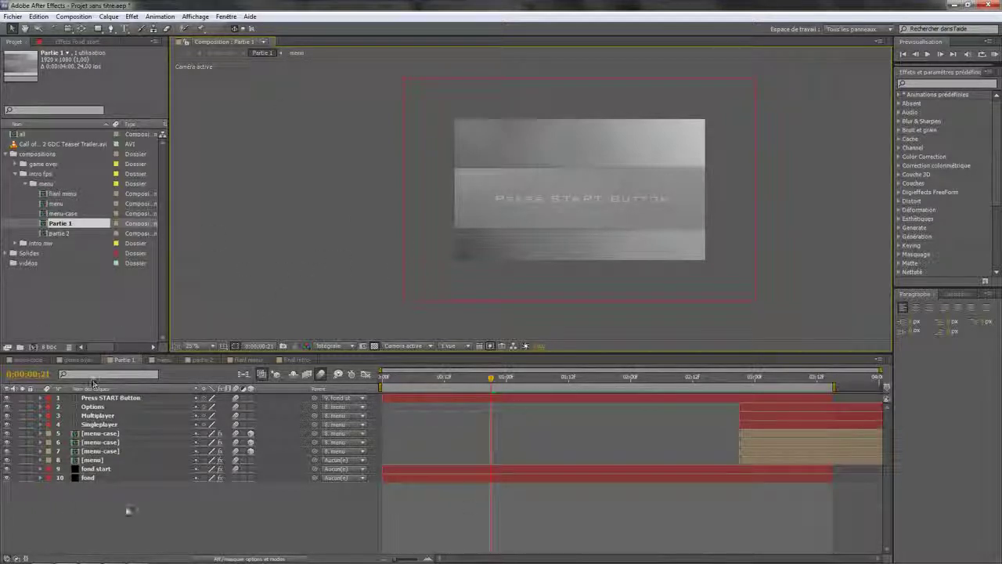
{"action": "left_click", "coordinate": [100, 434]}
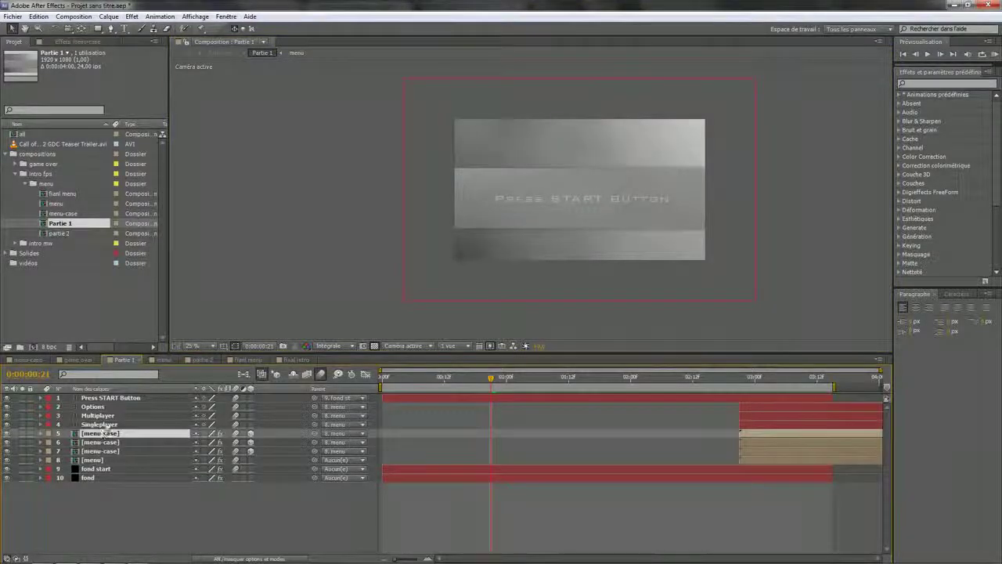
{"action": "left_click", "coordinate": [97, 415]}
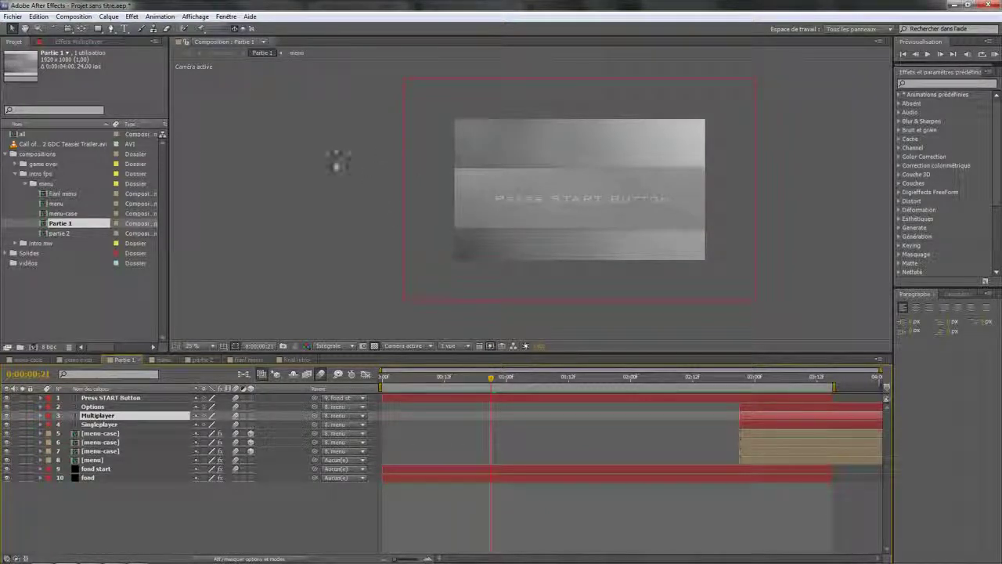
{"action": "left_click", "coordinate": [211, 164]}
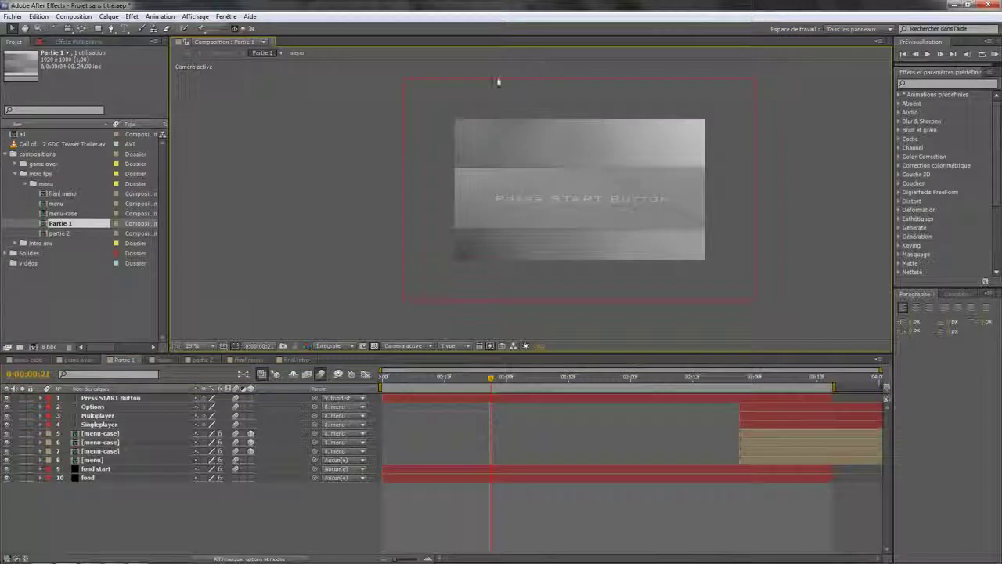
{"action": "left_click", "coordinate": [473, 96]}
{"action": "left_click", "coordinate": [768, 103]}
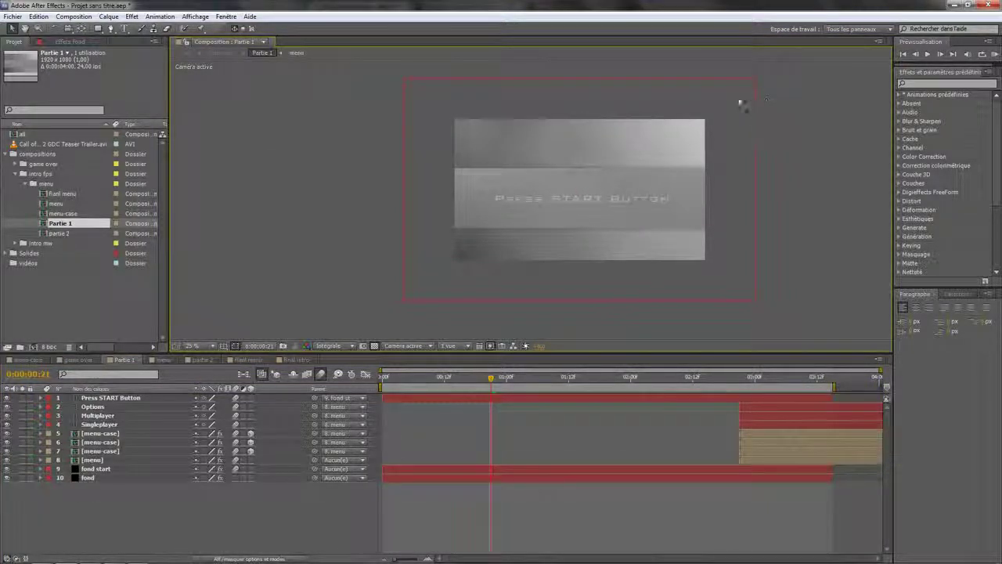
{"action": "left_click", "coordinate": [742, 104]}
{"action": "left_click", "coordinate": [786, 102]}
{"action": "left_click", "coordinate": [481, 80]}
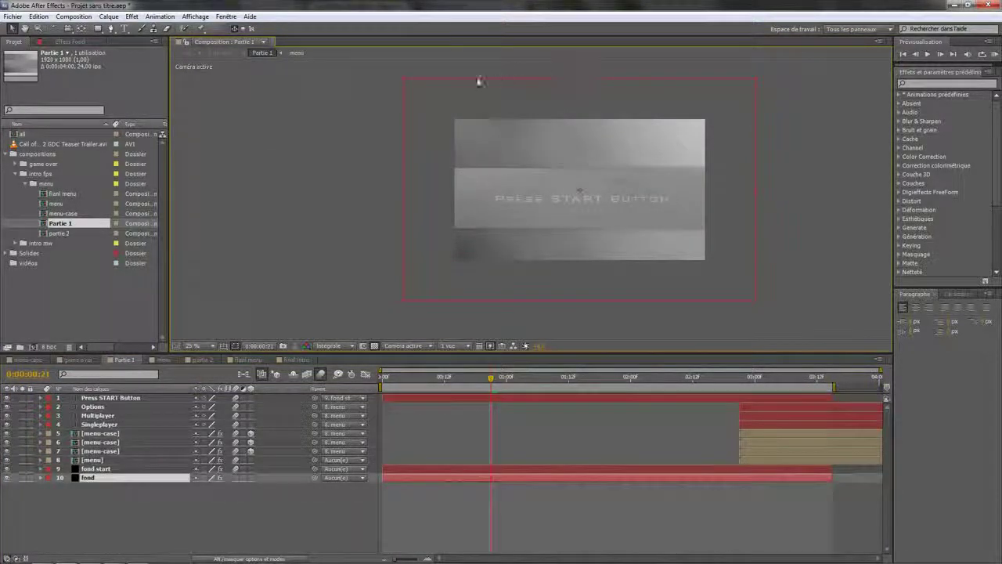
{"action": "left_click", "coordinate": [362, 103]}
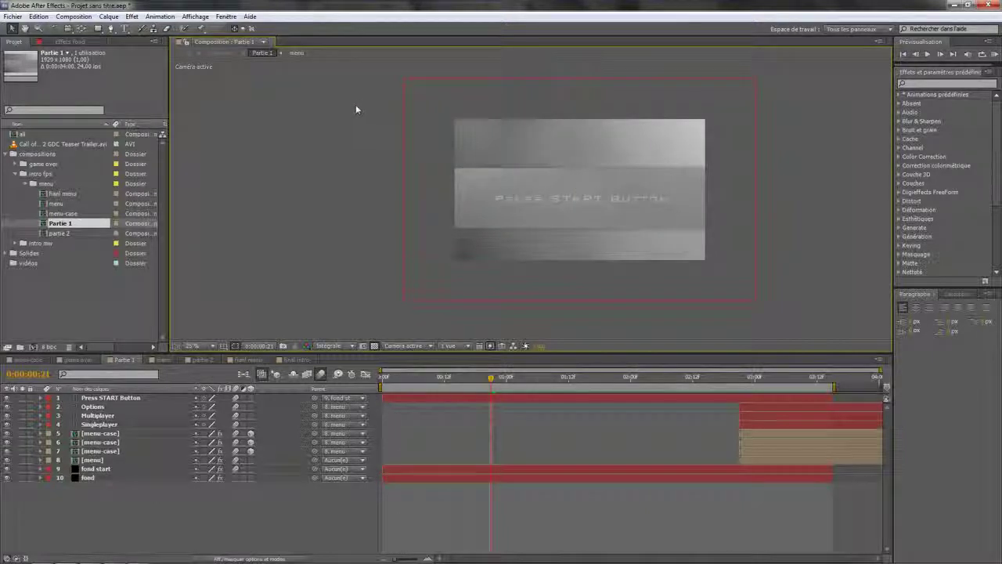